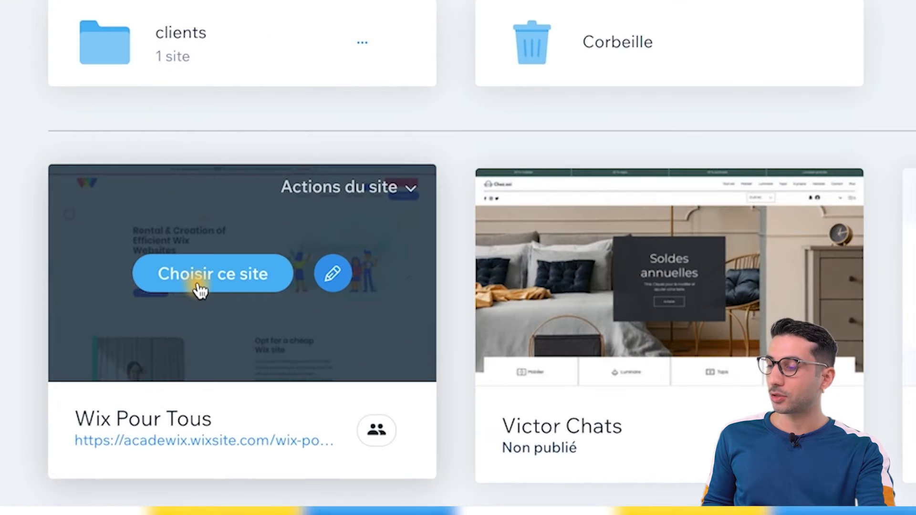
Open the Wix Pour Tous site's Automations and deactivate the 'Inviter les visiteurs à récupérer leur panier abandonné' automation.
click(200, 286)
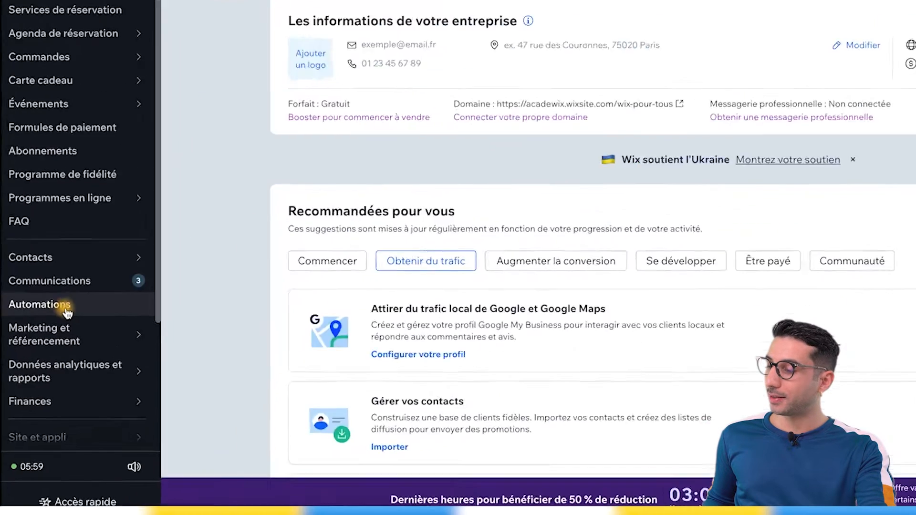
click(67, 313)
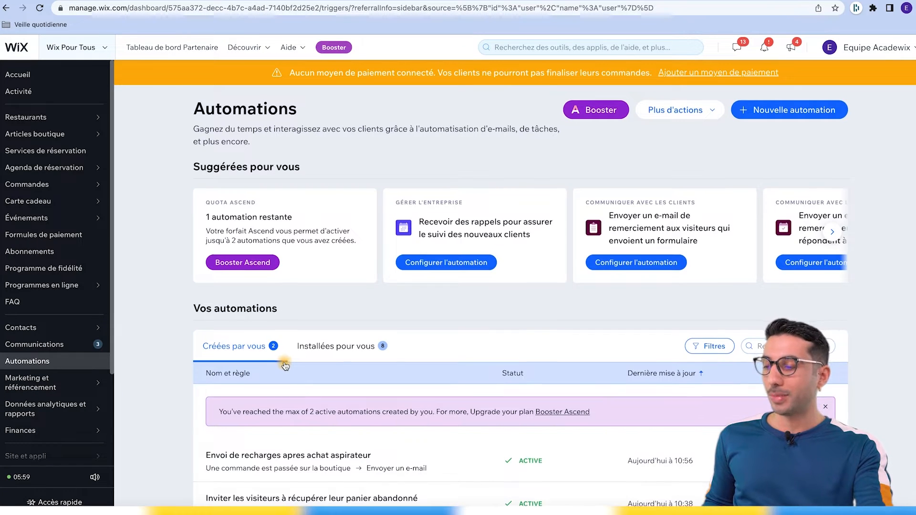
scroll(286, 368, down, 1)
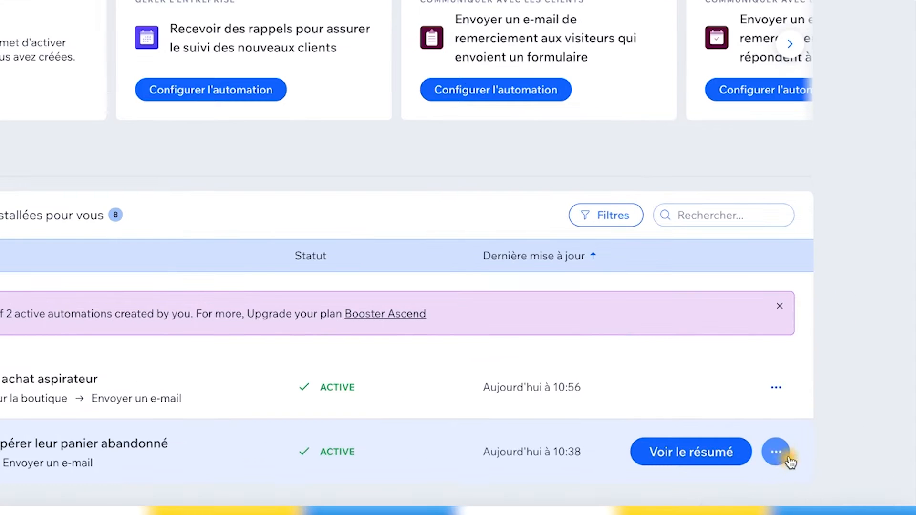
click(823, 470)
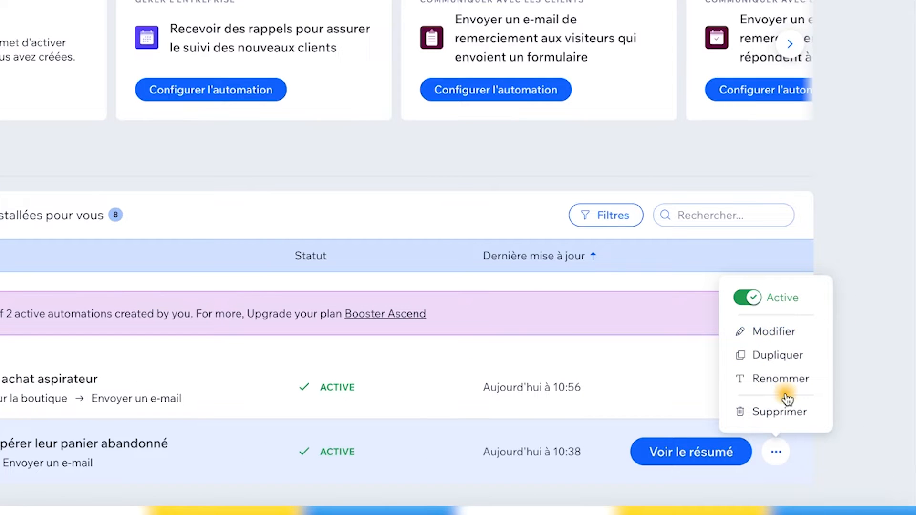
click(746, 298)
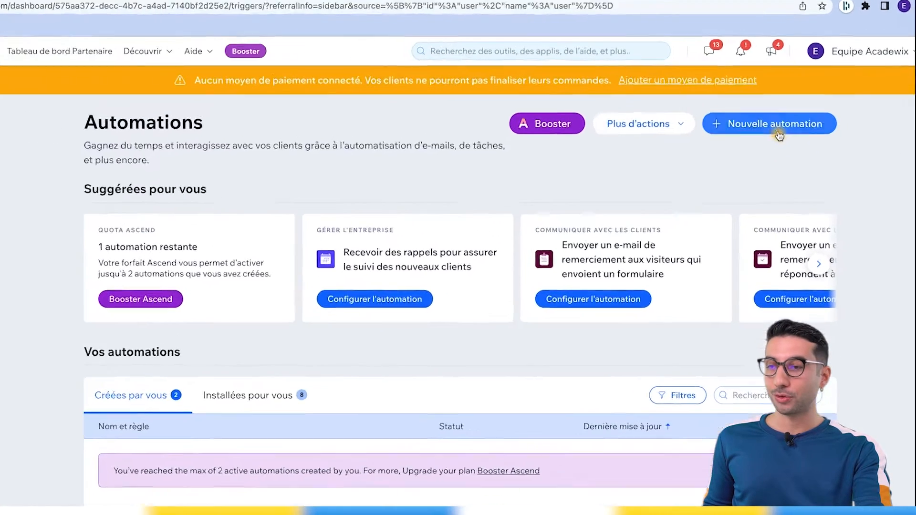
Start a new automation from the 'Remercier les visiteurs qui envoient un formulaire' template after browsing the categories.
click(792, 113)
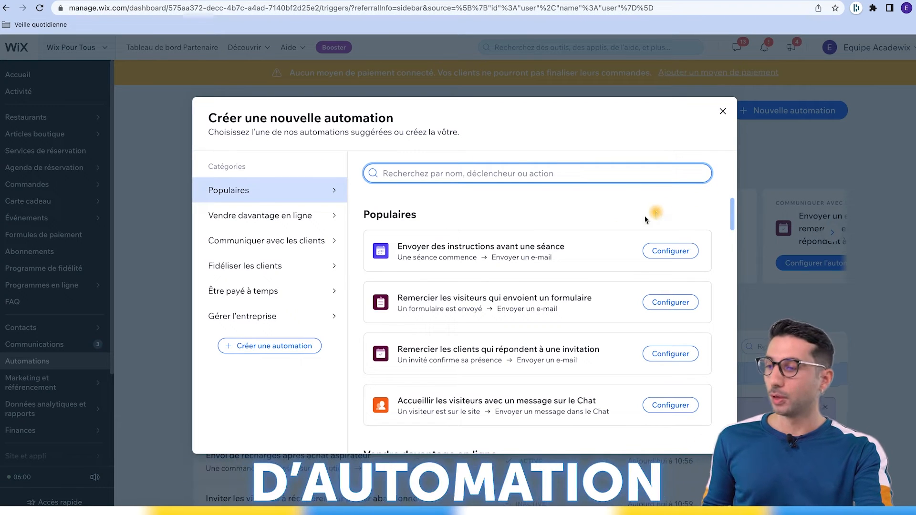
click(265, 215)
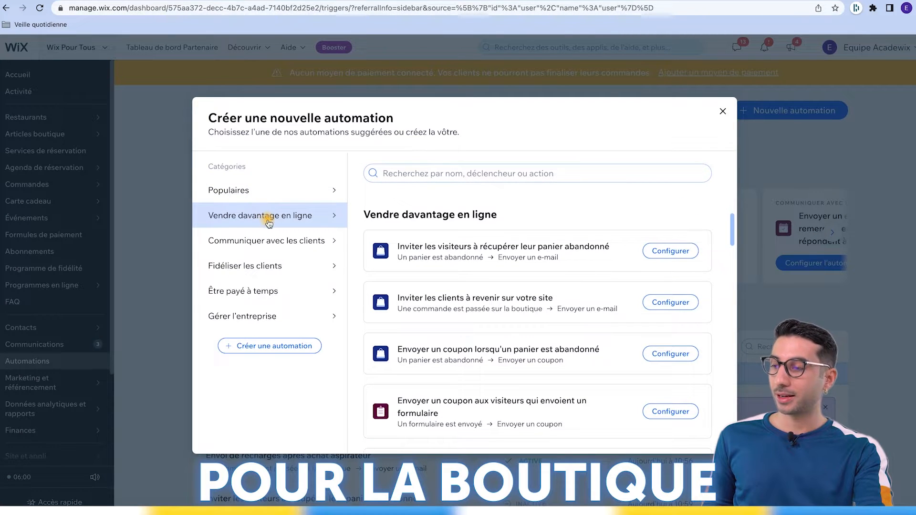
click(265, 239)
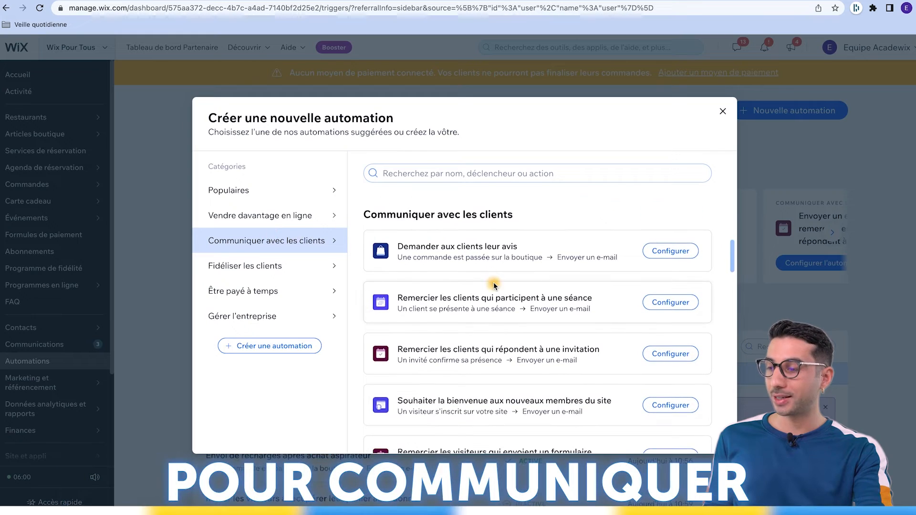
click(335, 264)
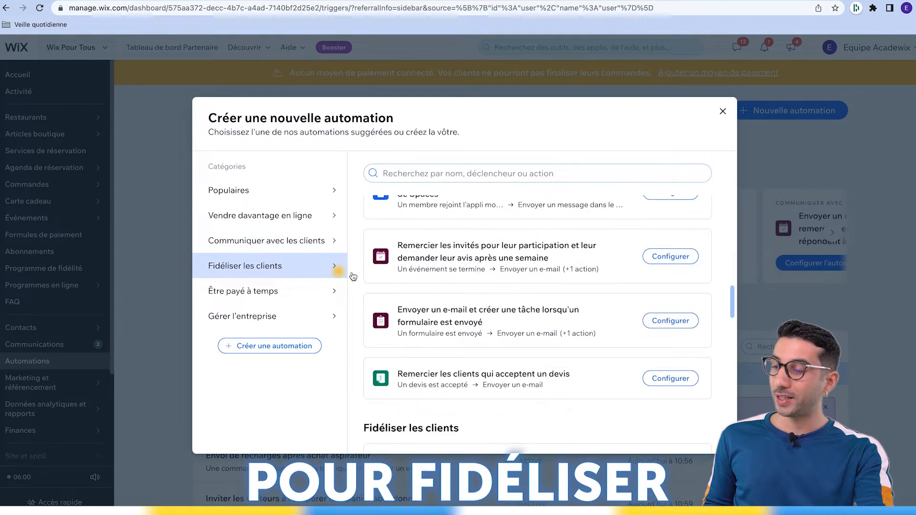
click(289, 296)
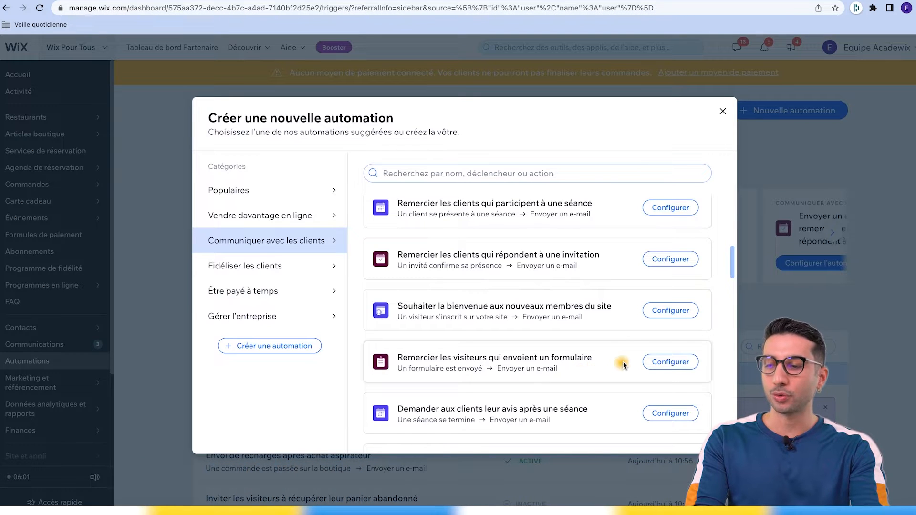
click(659, 364)
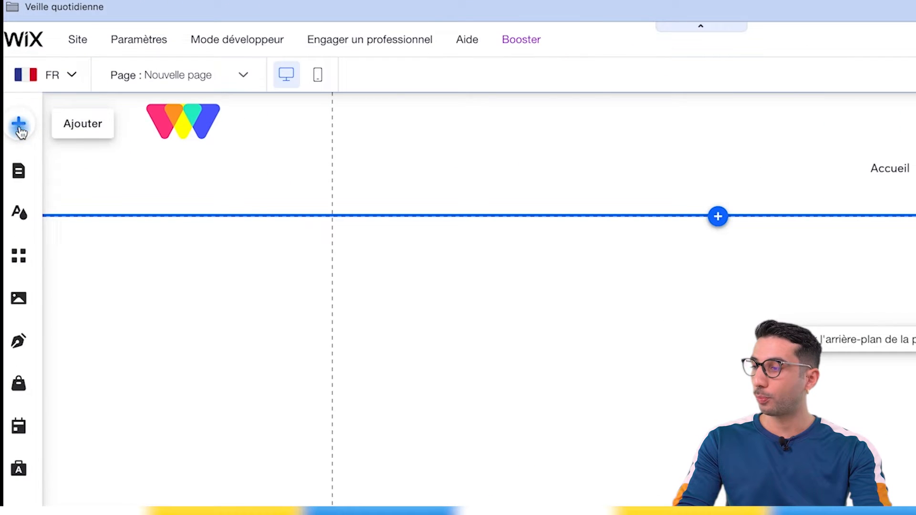
Add the 'Soyez le premier informé' subscription form from Contact et formulaires to the new page.
click(19, 125)
click(122, 282)
click(134, 466)
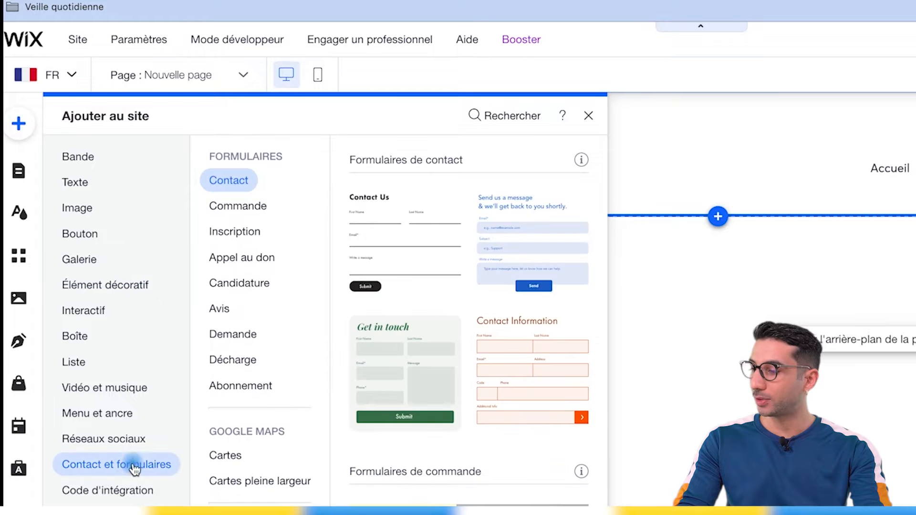
click(253, 239)
click(253, 210)
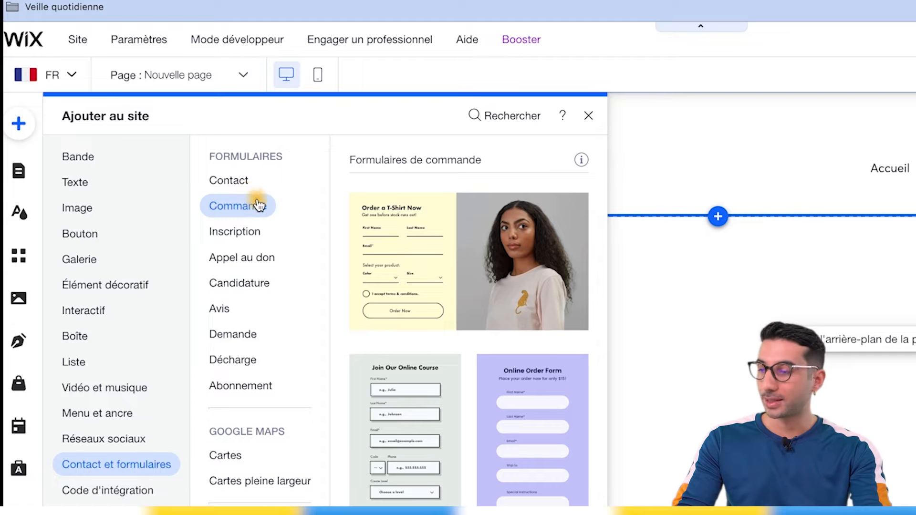
click(257, 233)
click(255, 284)
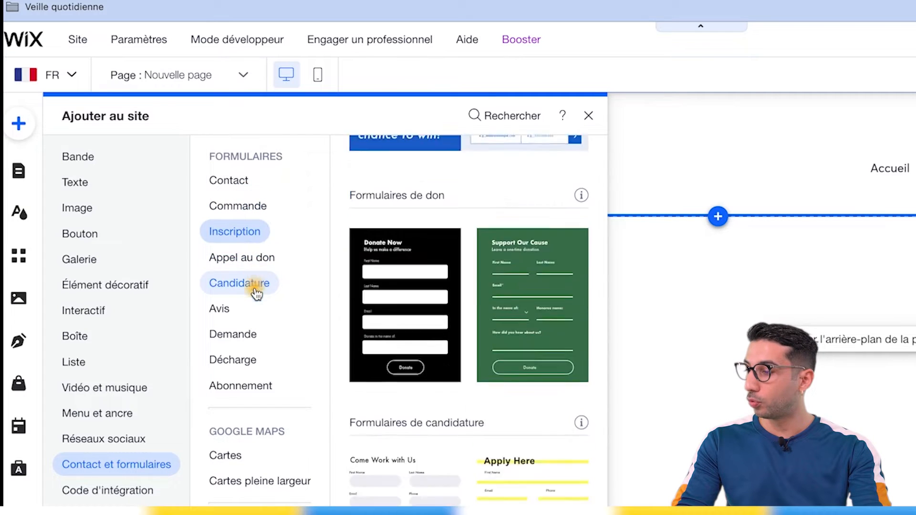
click(253, 336)
click(250, 382)
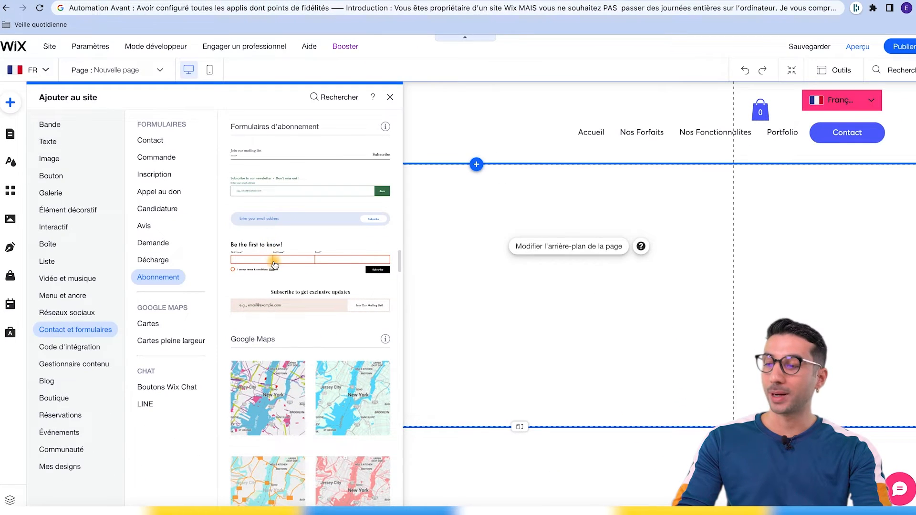
click(274, 265)
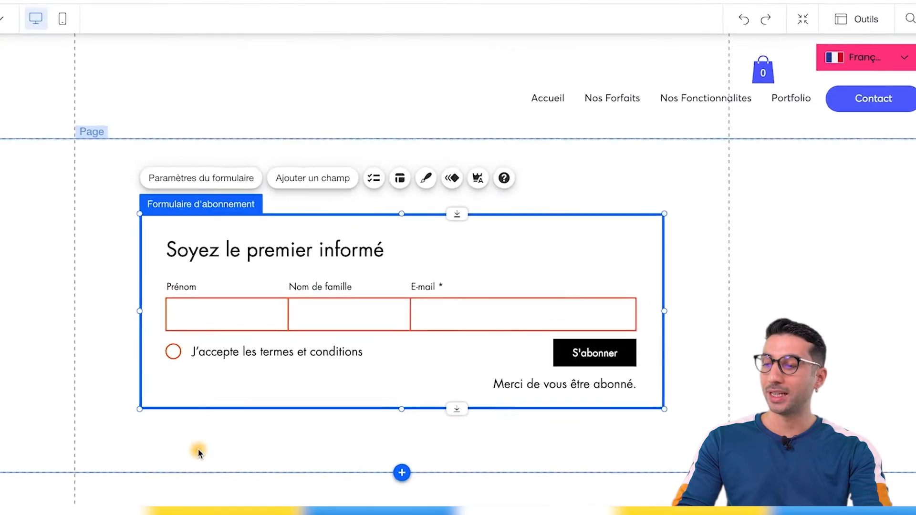
Delete the Nom de famille field from the subscription form.
click(427, 304)
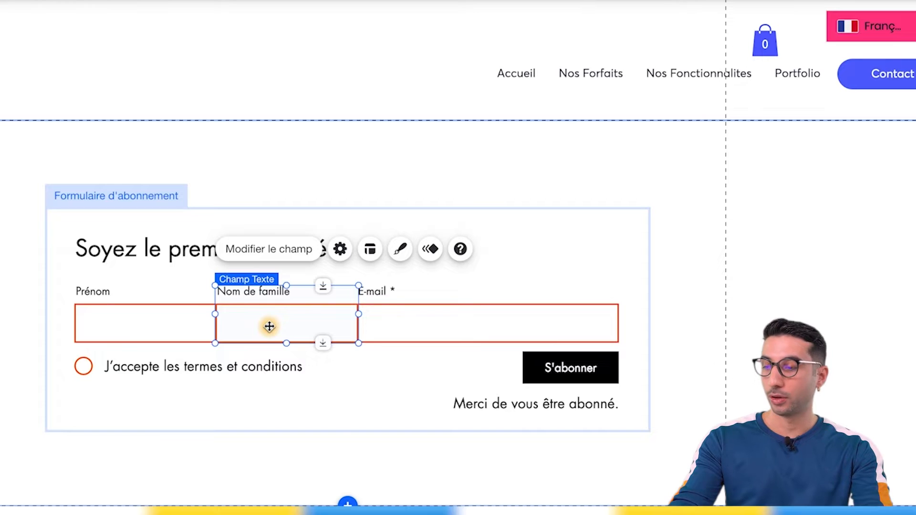
key(Delete)
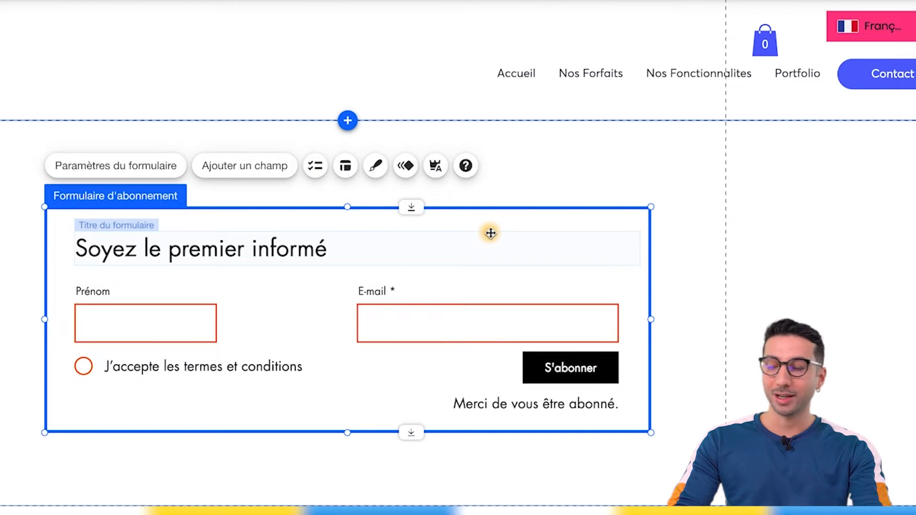
Name the form Newsletter in its settings and publish the site.
click(147, 172)
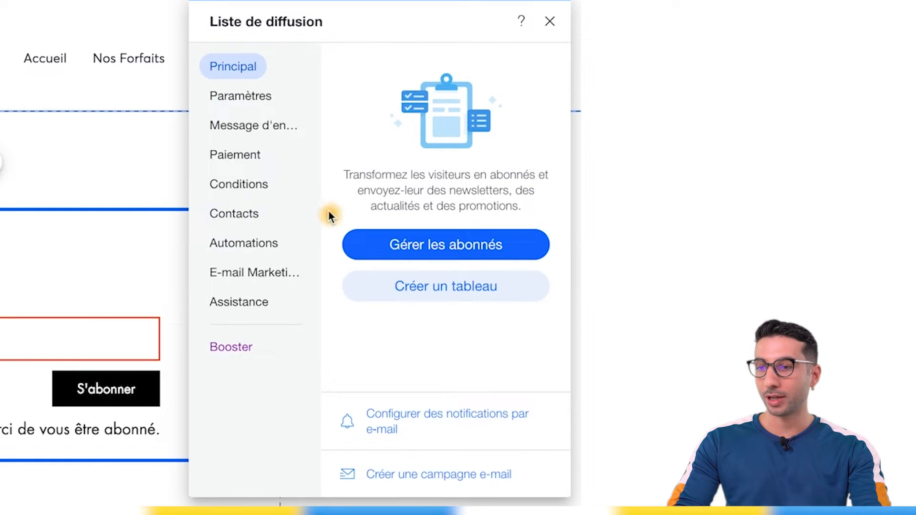
click(237, 97)
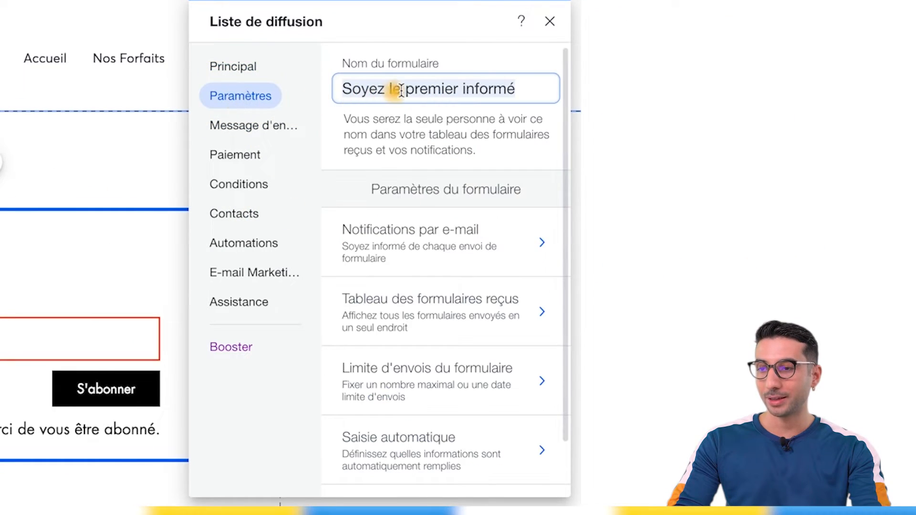
text(Newsletter)
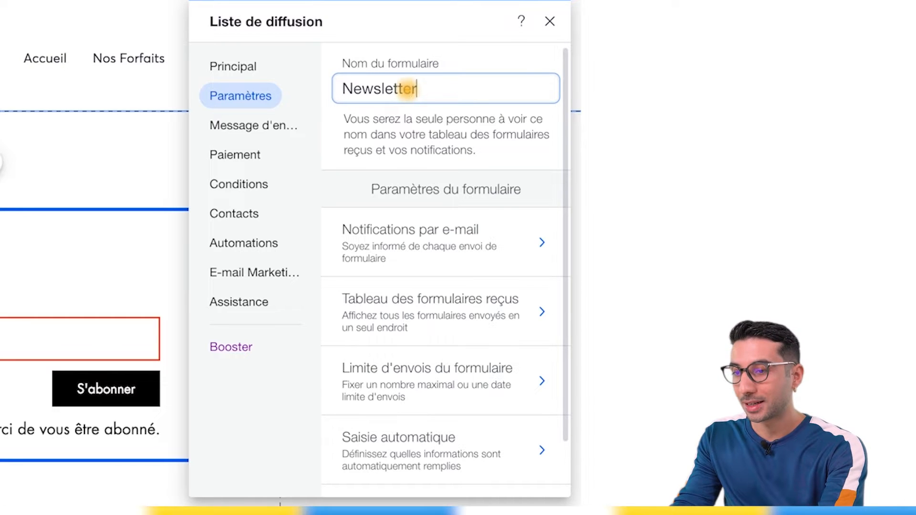
key(Return)
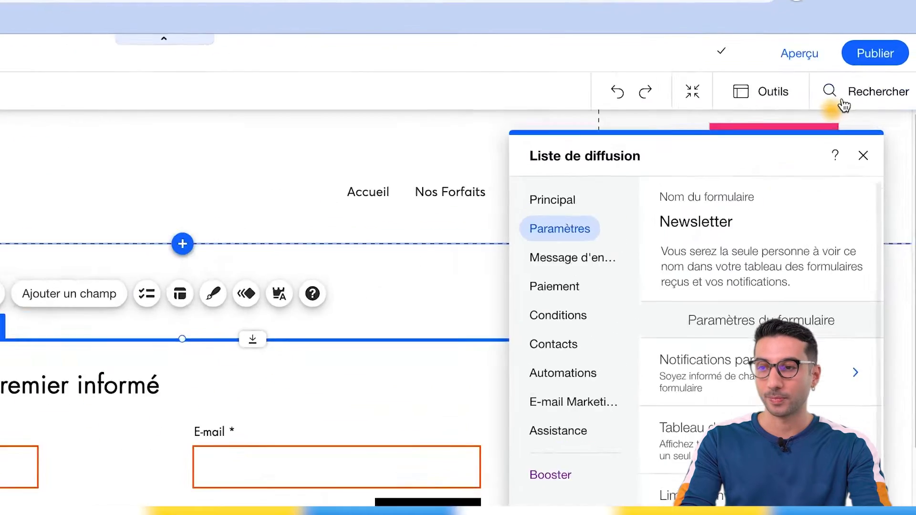
click(852, 64)
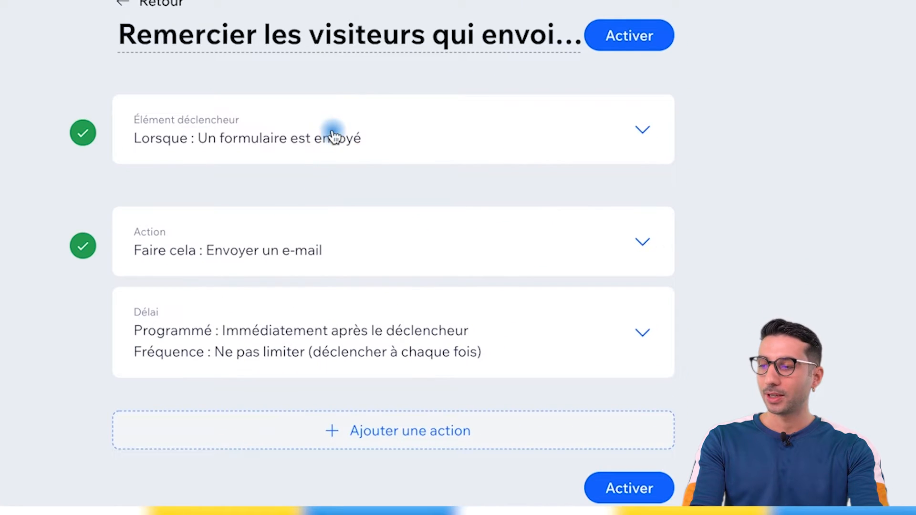
Set the automation trigger to specific forms and select the Newsletter form.
click(329, 135)
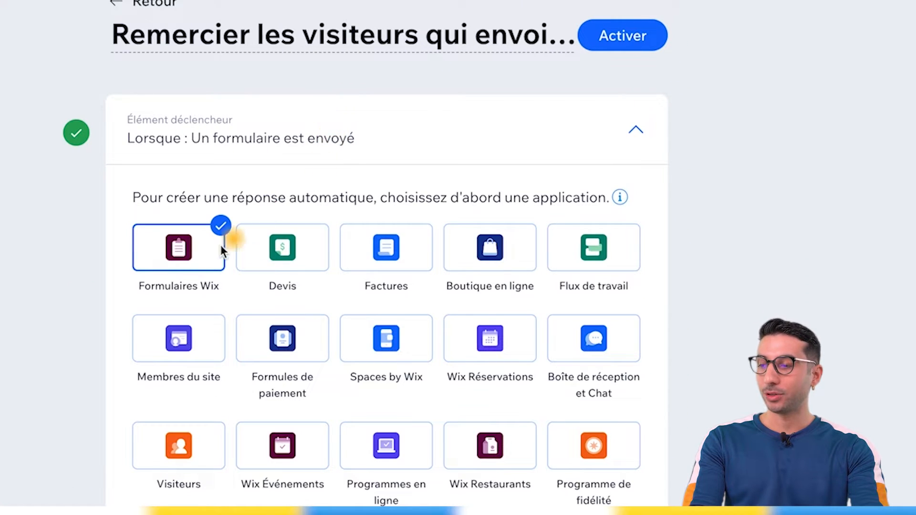
scroll(288, 190, down, 8)
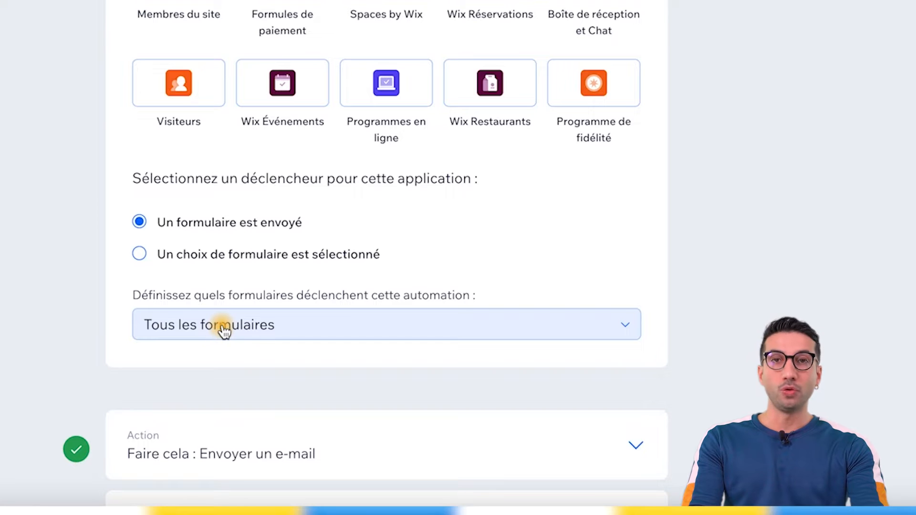
click(225, 330)
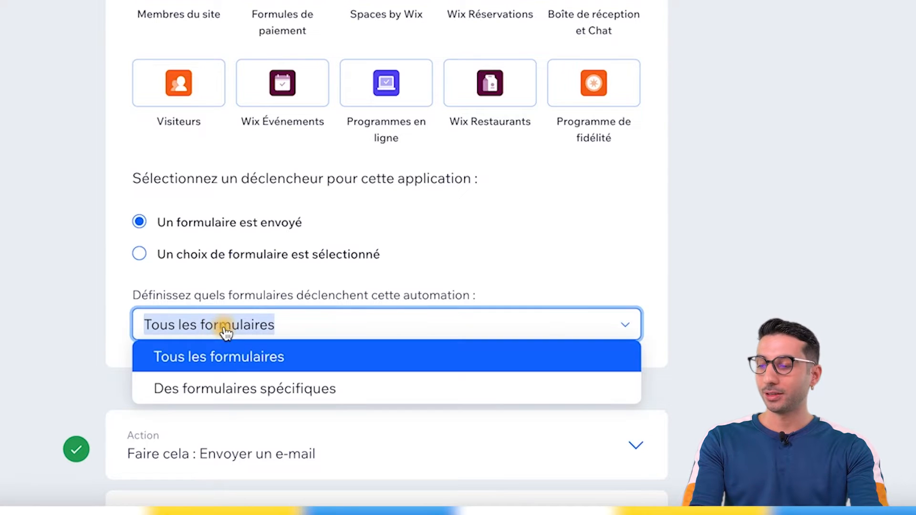
click(253, 386)
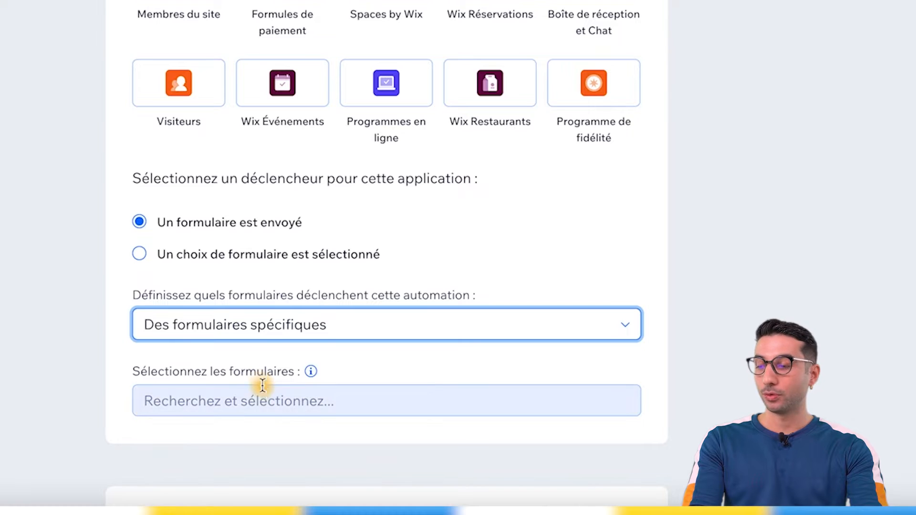
click(250, 401)
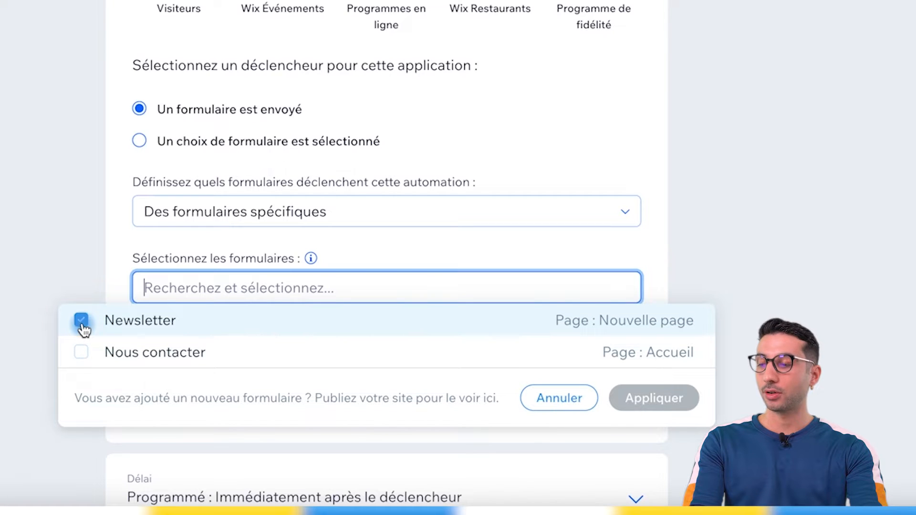
click(638, 404)
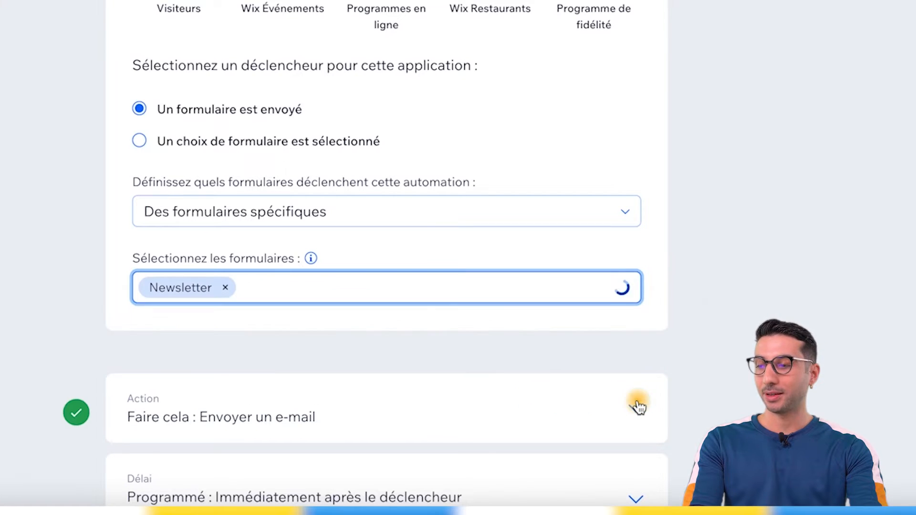
Rename the automation to "Newsletter donc ebook gratuit".
click(694, 247)
scroll(694, 246, up, 3)
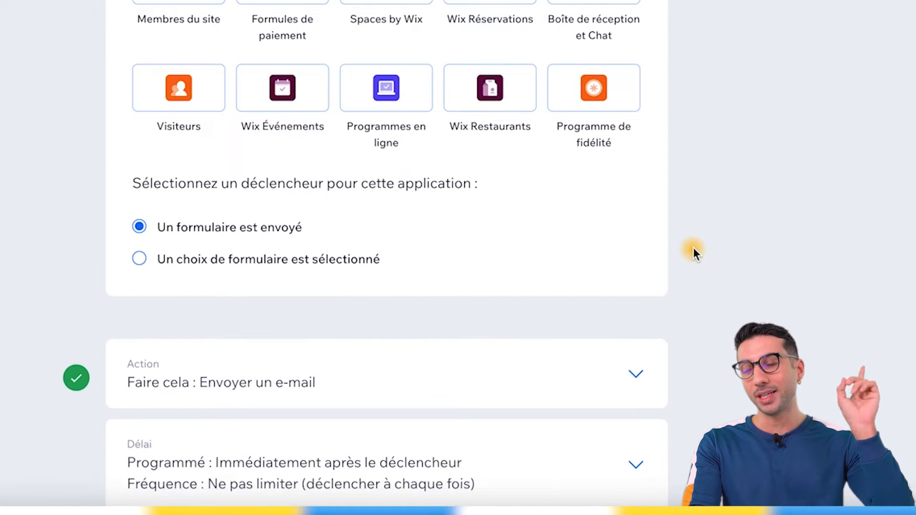
scroll(694, 251, up, 3)
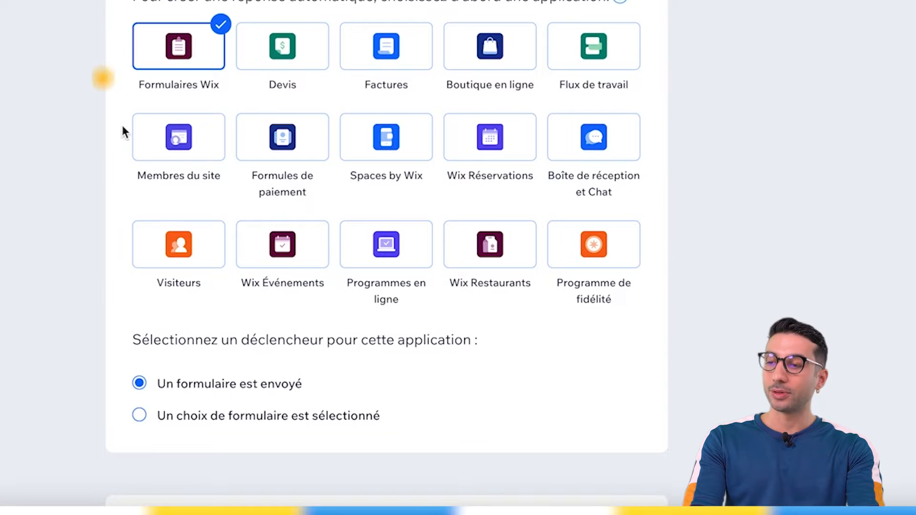
scroll(387, 257, up, 4)
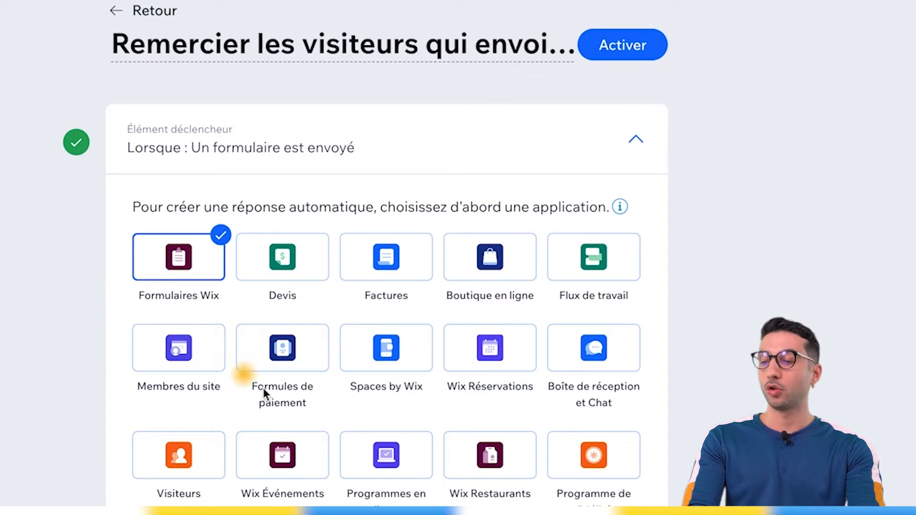
scroll(474, 488, up, 1)
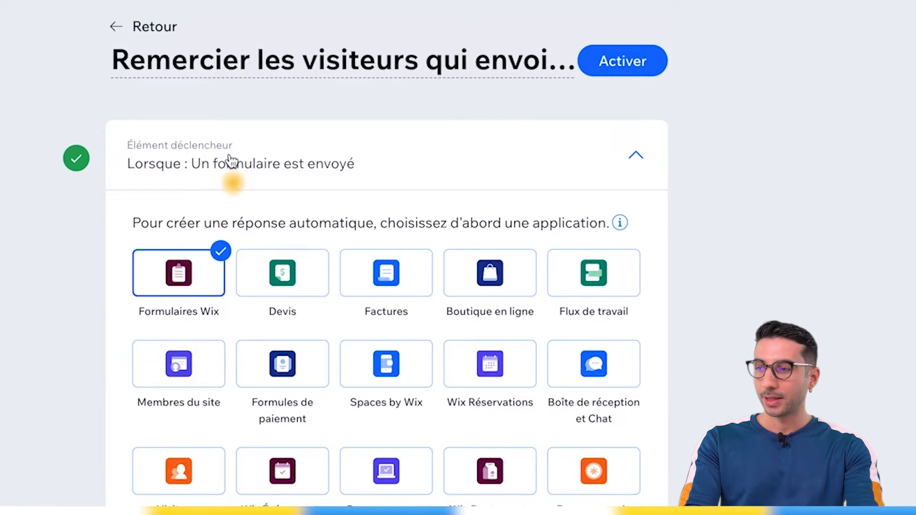
click(223, 61)
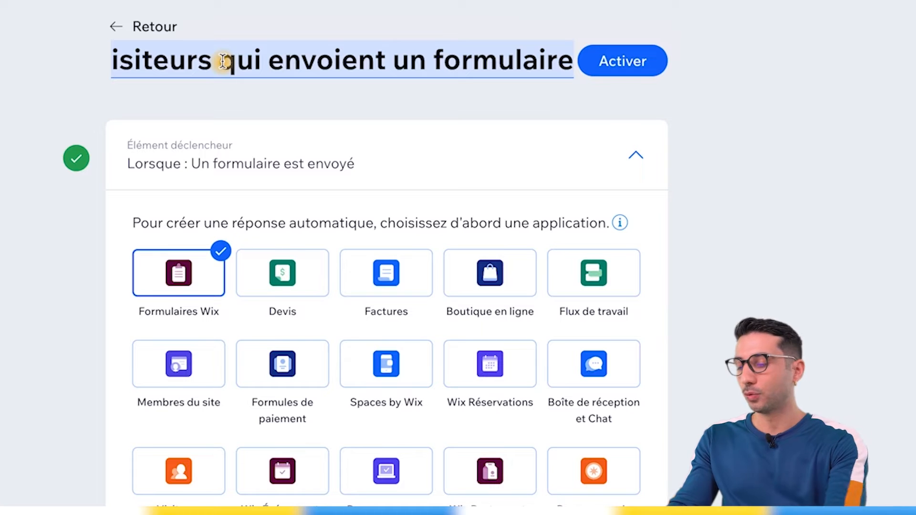
text(Newsletter donc )
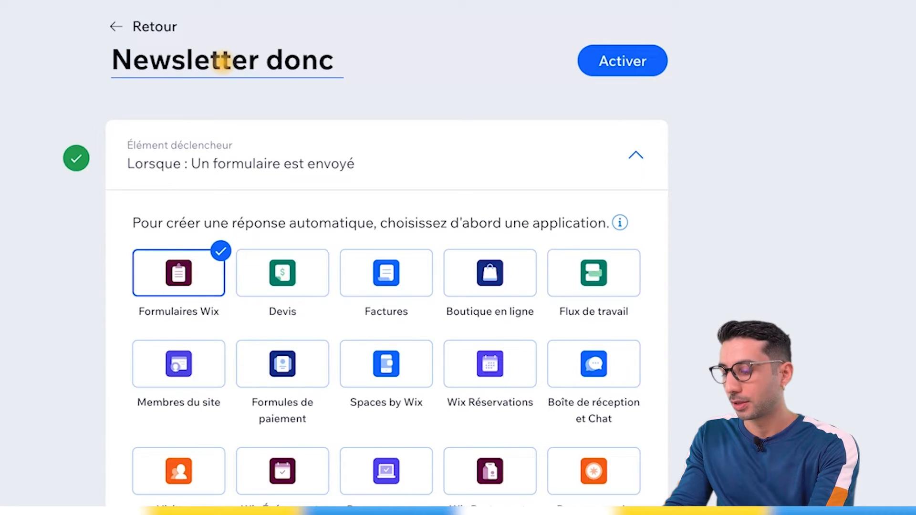
text(ebook gratuit)
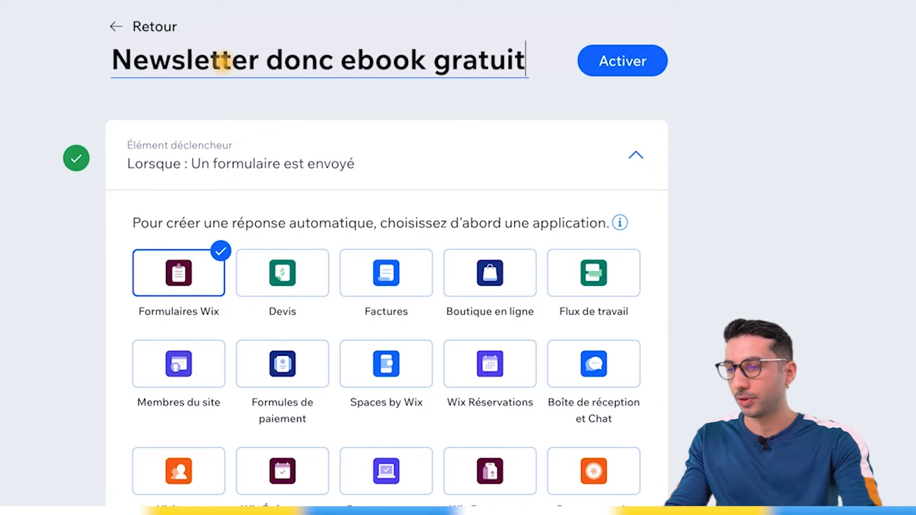
key(Return)
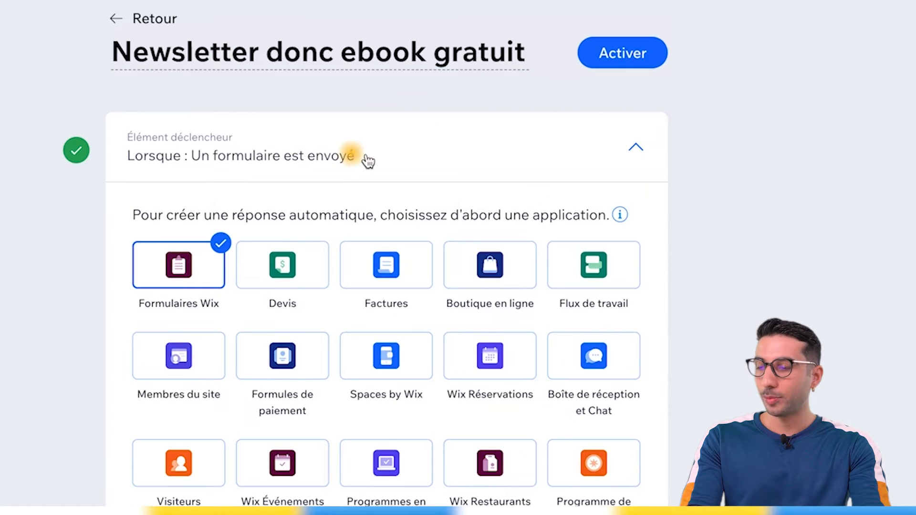
Collapse the trigger section and open the send-email action's message template for editing.
click(636, 151)
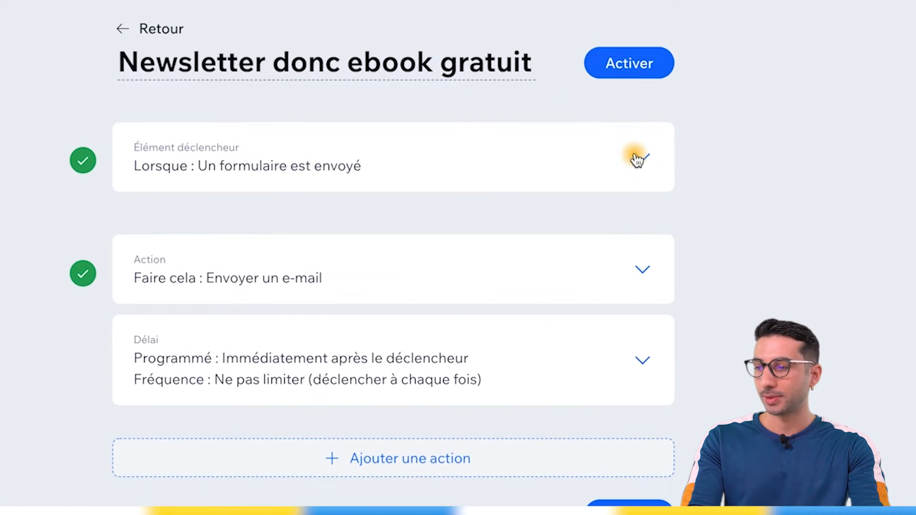
click(643, 271)
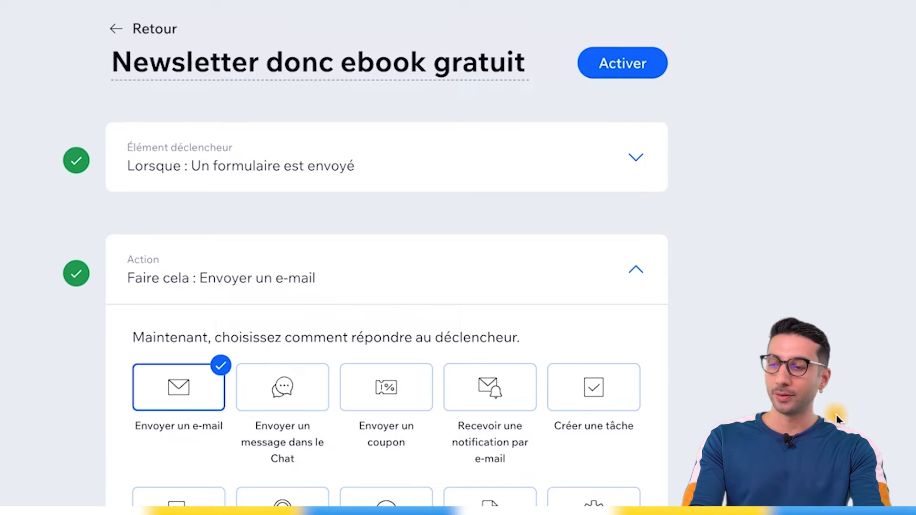
scroll(838, 420, down, 3)
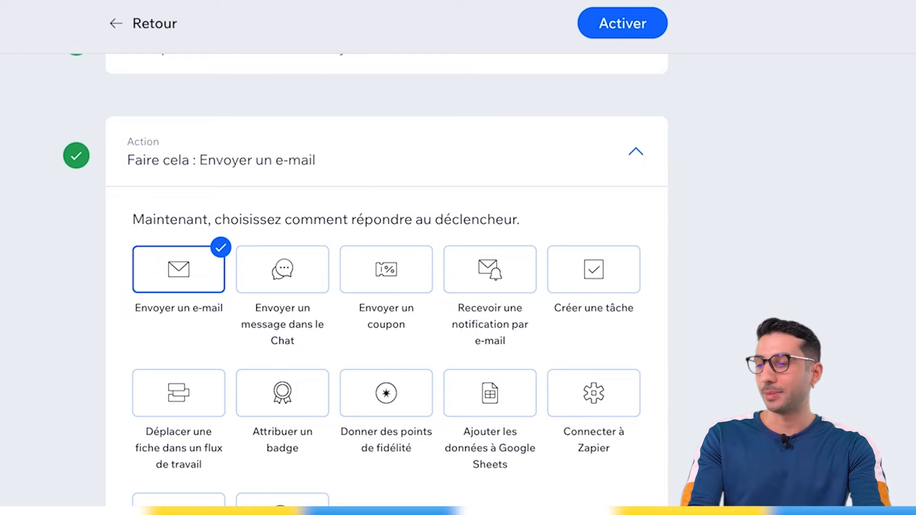
scroll(387, 277, down, 8)
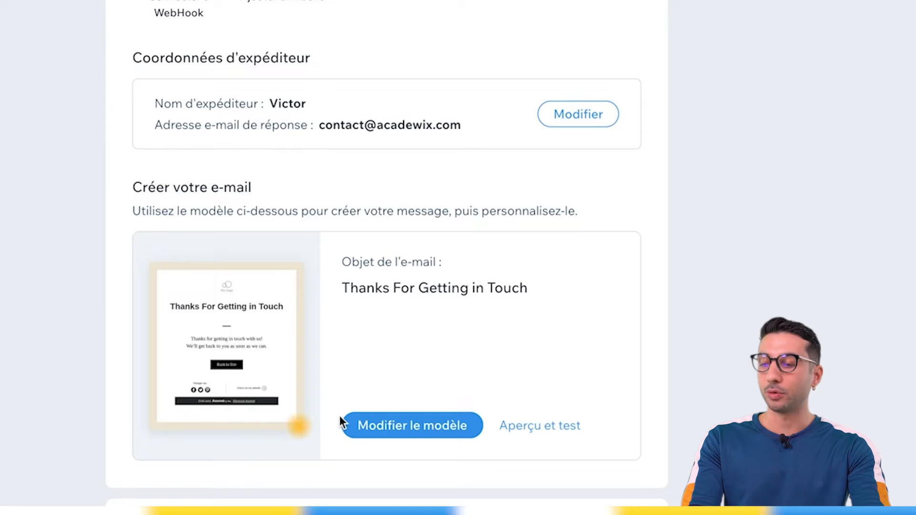
click(423, 423)
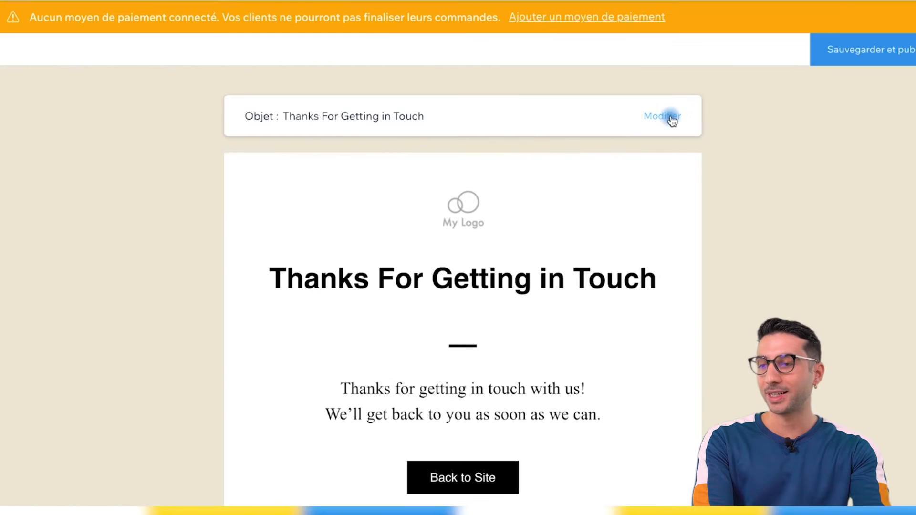
Set the email subject to the contact's first-name dynamic value followed by ", voici votre ebook gratuit".
click(724, 149)
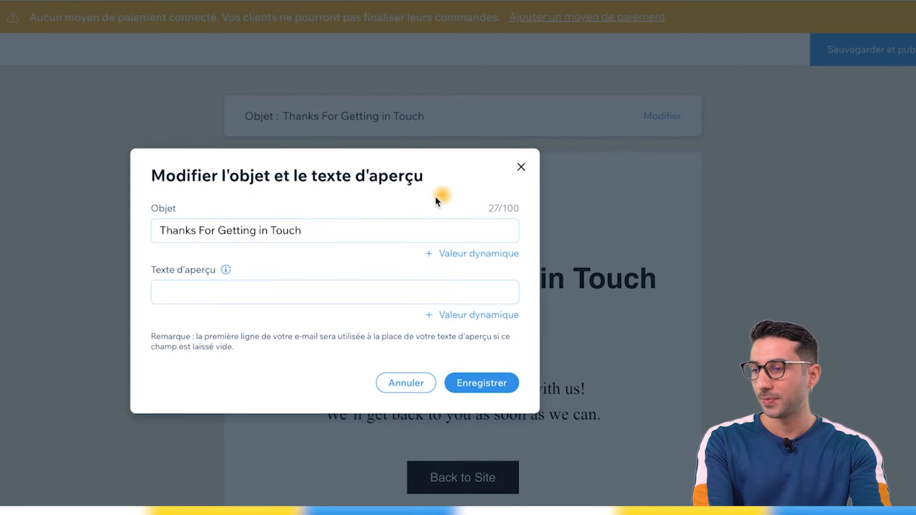
click(334, 231)
triple_click(334, 231)
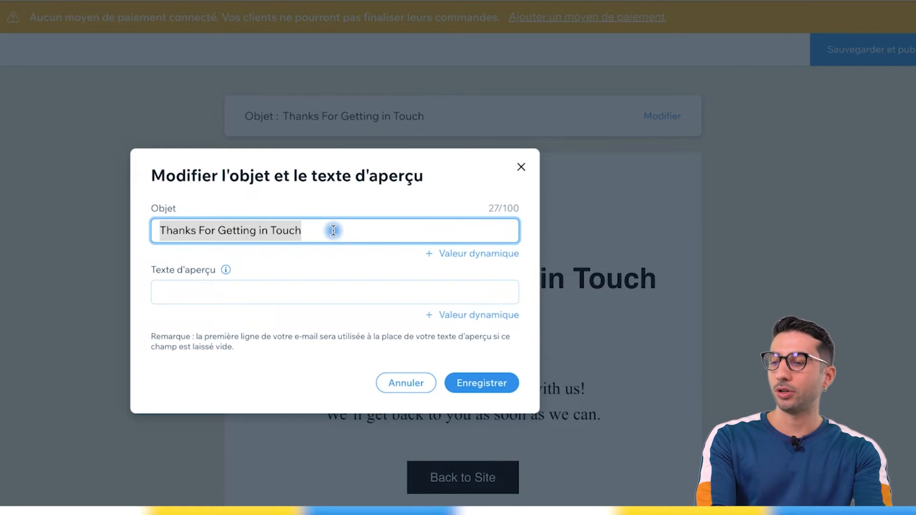
key(BackSpace)
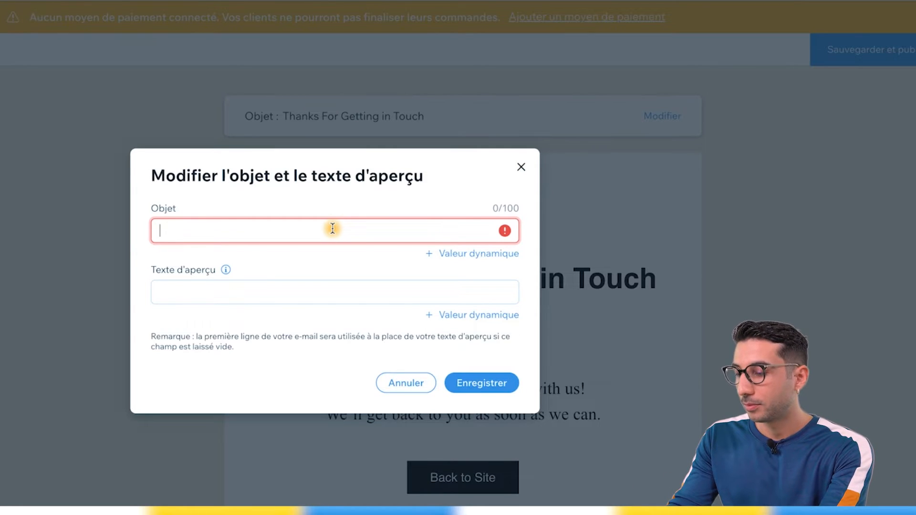
text(, Voici votre ebook gratuit)
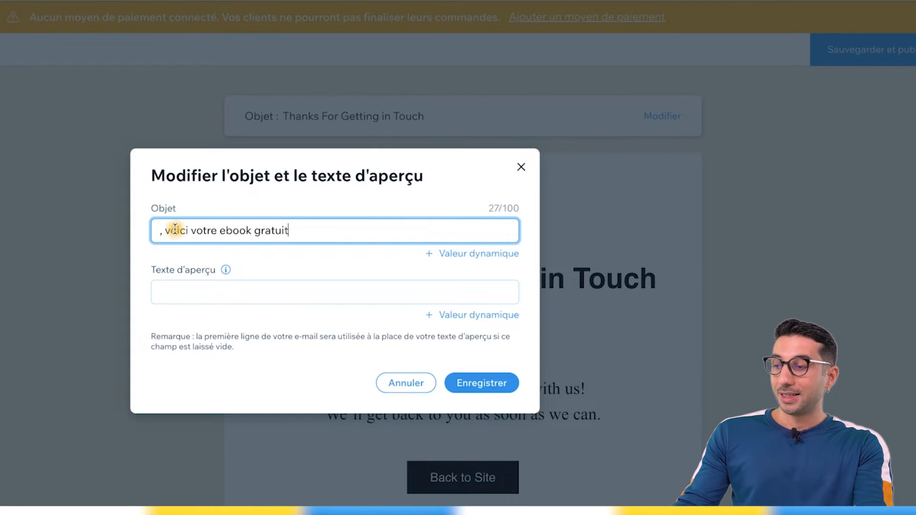
click(160, 229)
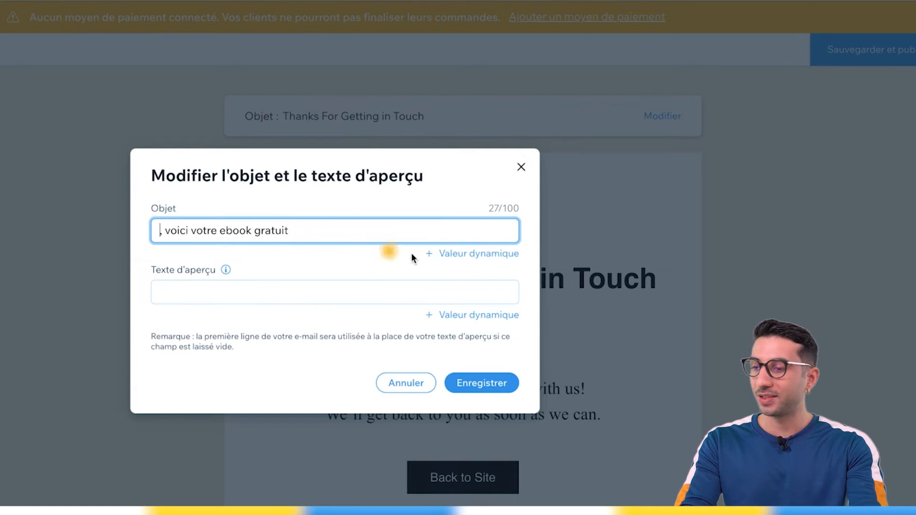
click(447, 260)
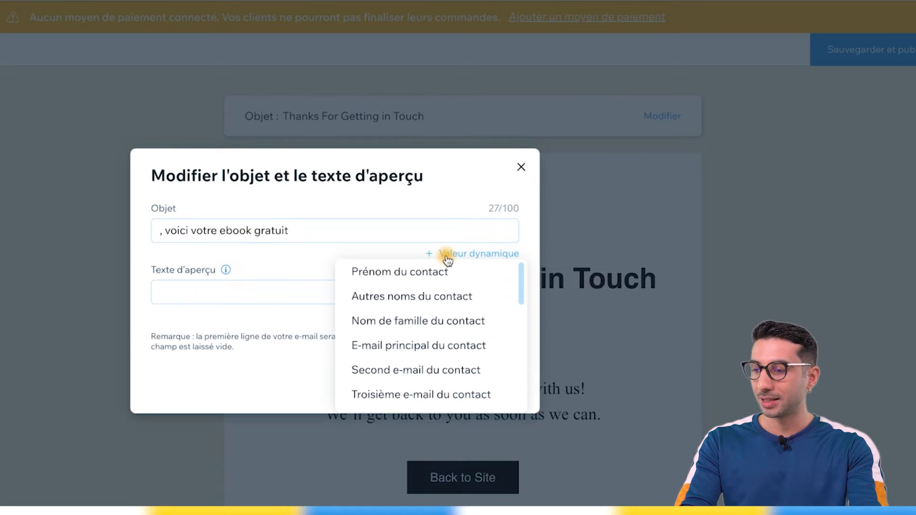
click(409, 272)
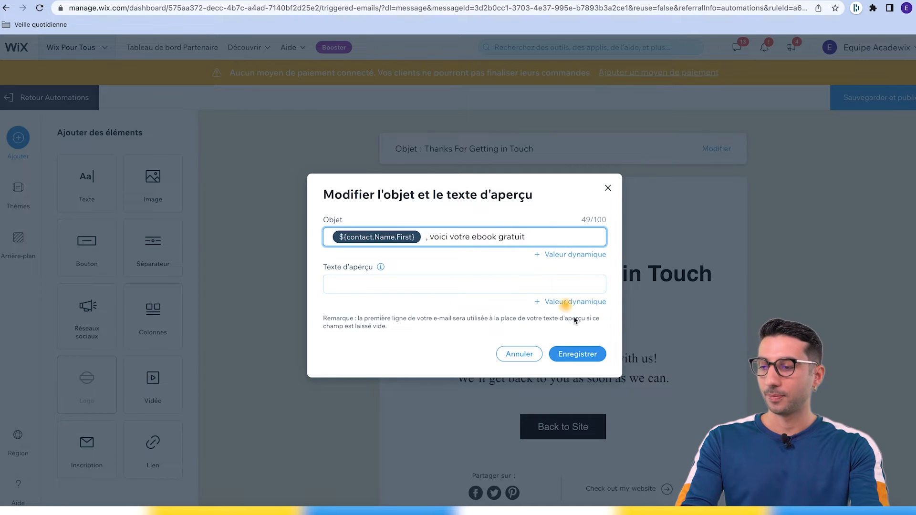
click(577, 353)
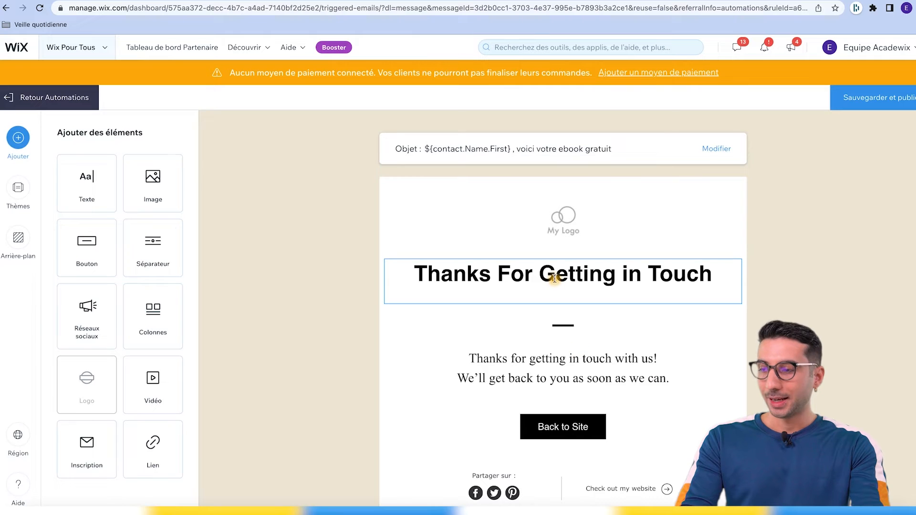
Replace the heading with "Merci" and insert the Prénom du contact dynamic value, entering a default text.
click(557, 275)
triple_click(557, 275)
text(Merci)
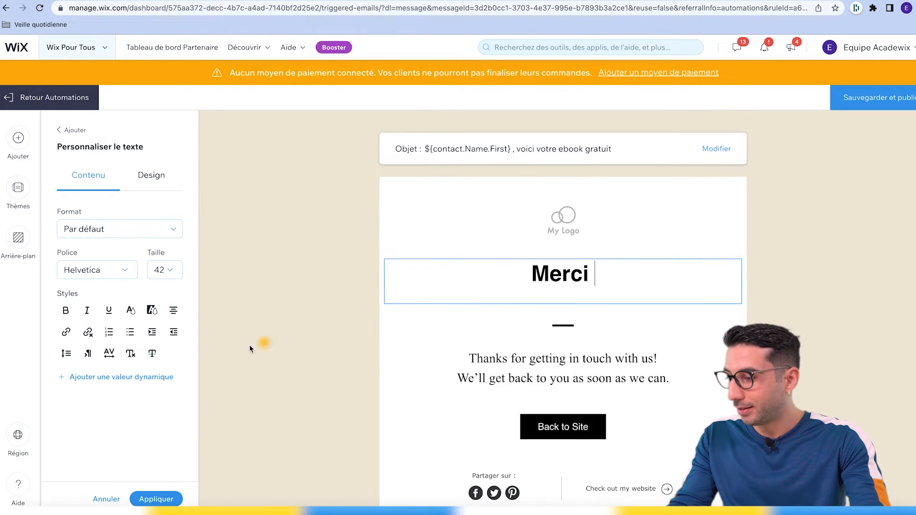
click(123, 377)
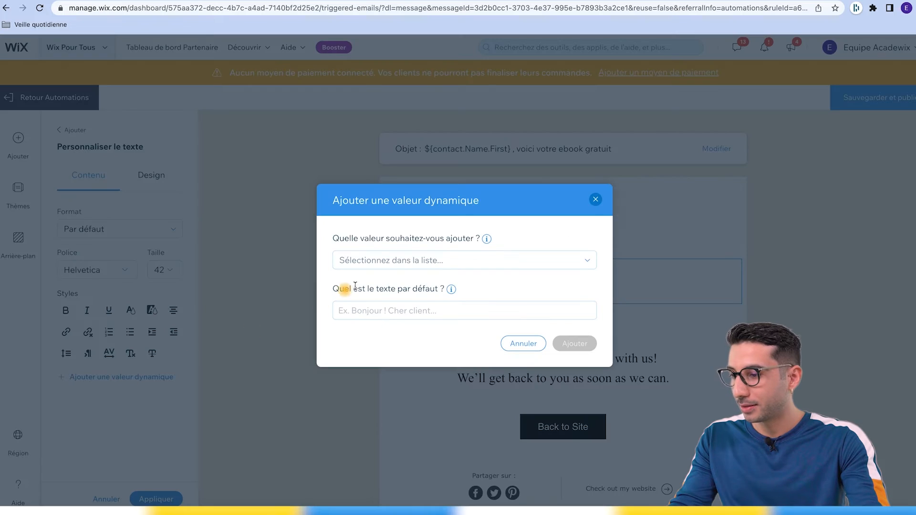
click(399, 263)
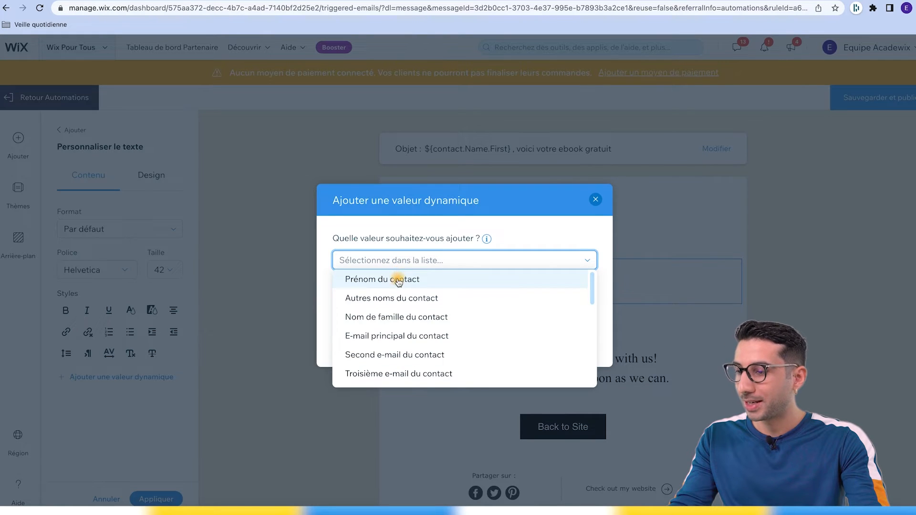
click(399, 279)
click(395, 314)
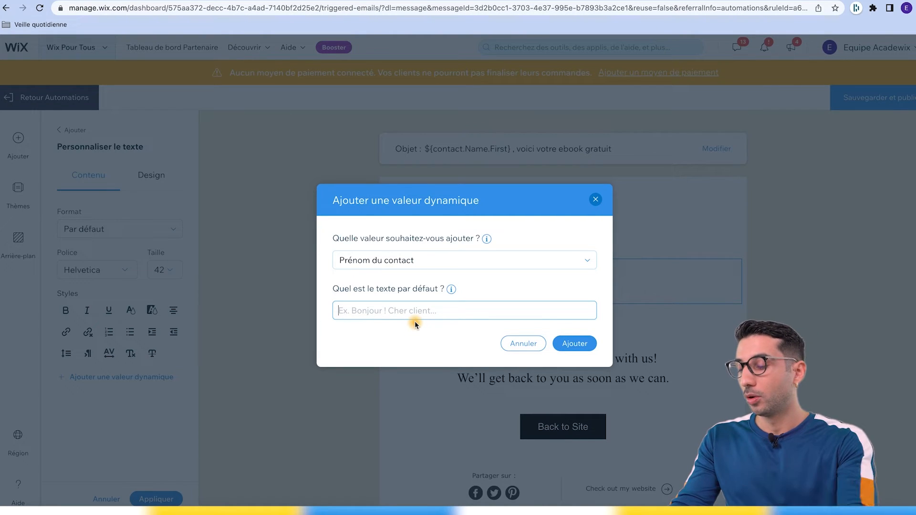
text(ch)
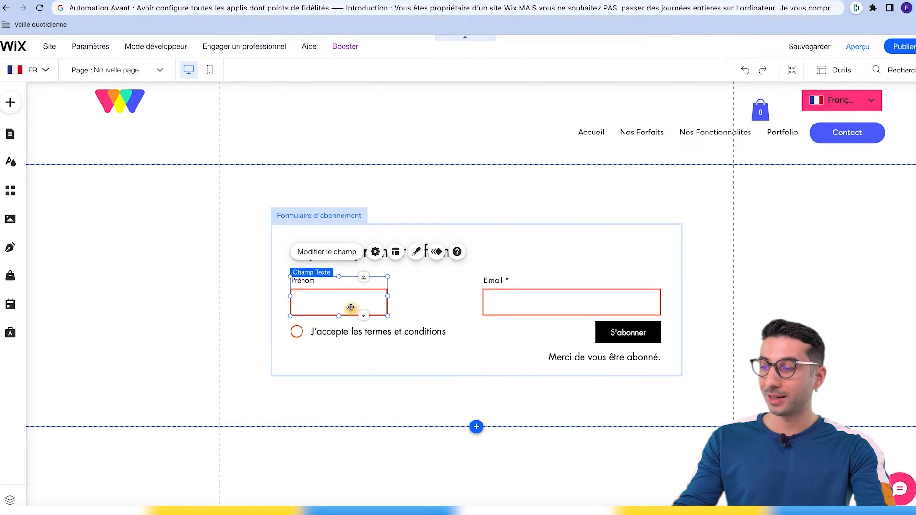
In the site editor, make the subscription form's Prénom field required.
click(328, 252)
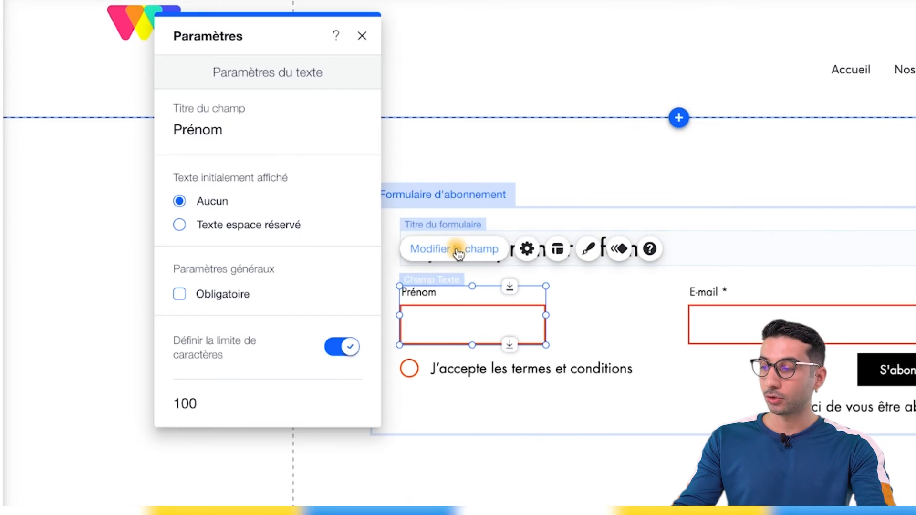
click(179, 293)
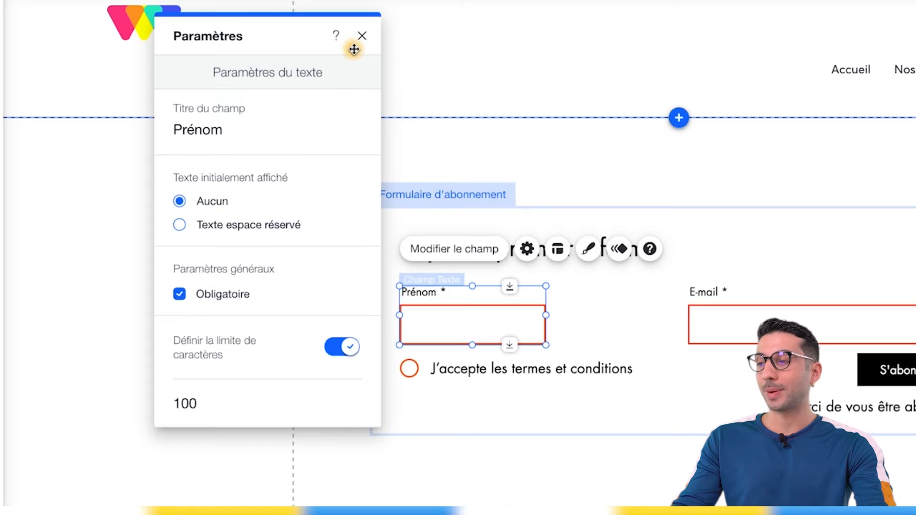
click(362, 36)
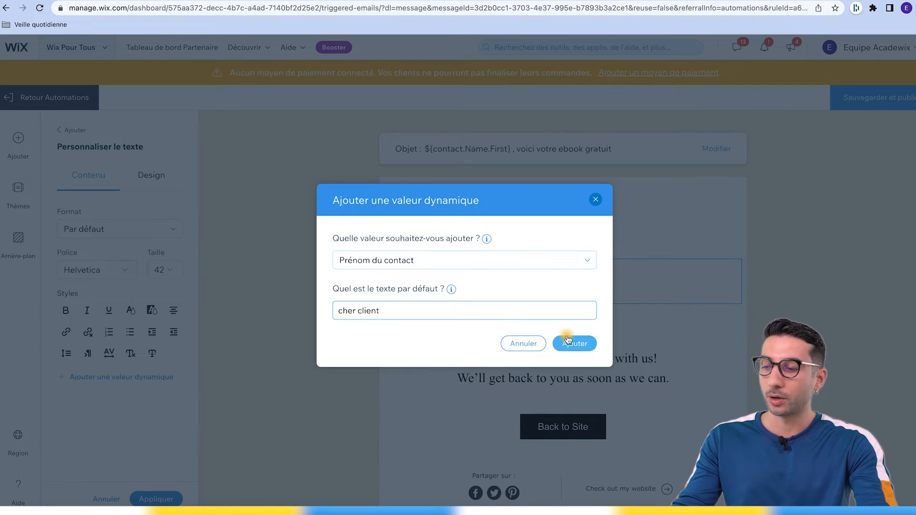
Extend the email heading with "d'avoir rejoint notre lettre privée" after the first-name value.
click(568, 340)
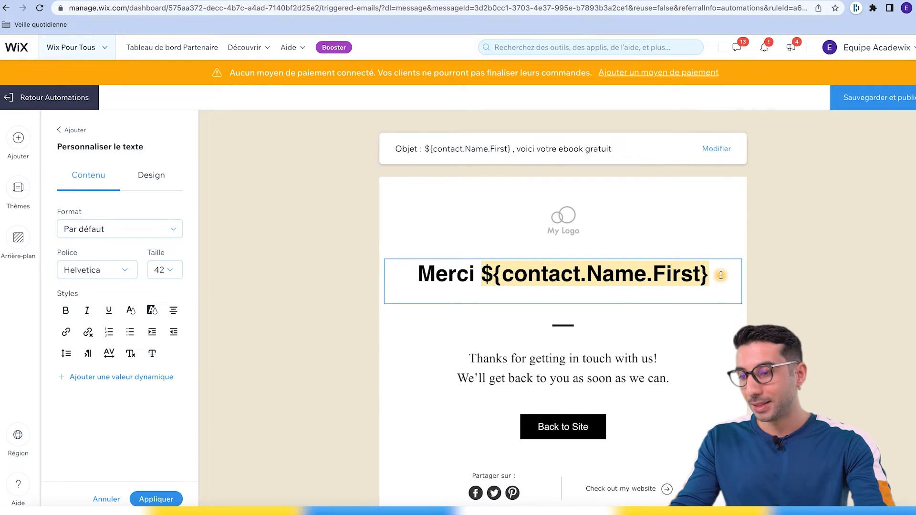
text(d'avoir rejo)
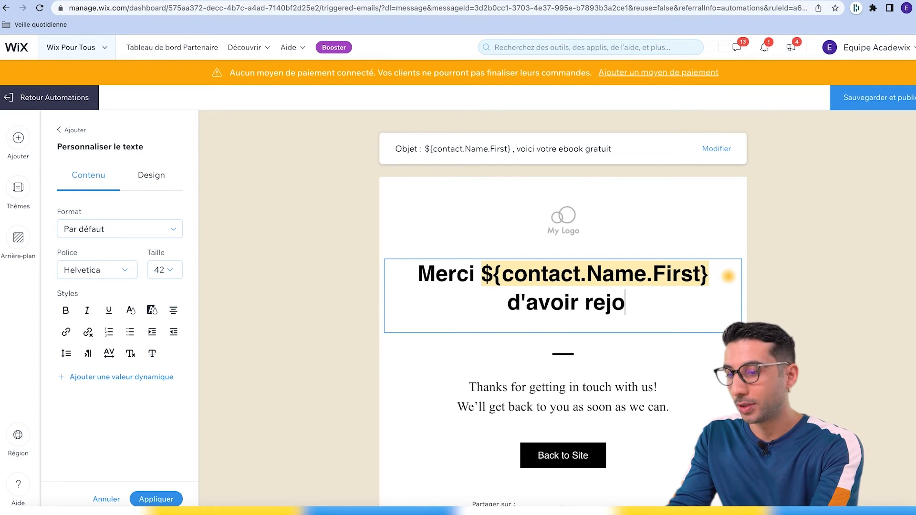
text(int notre lettre)
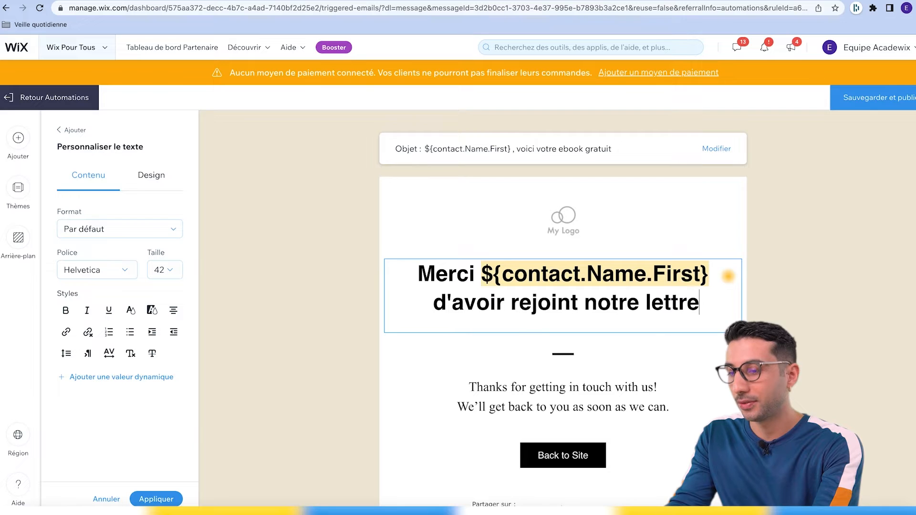
text( privée)
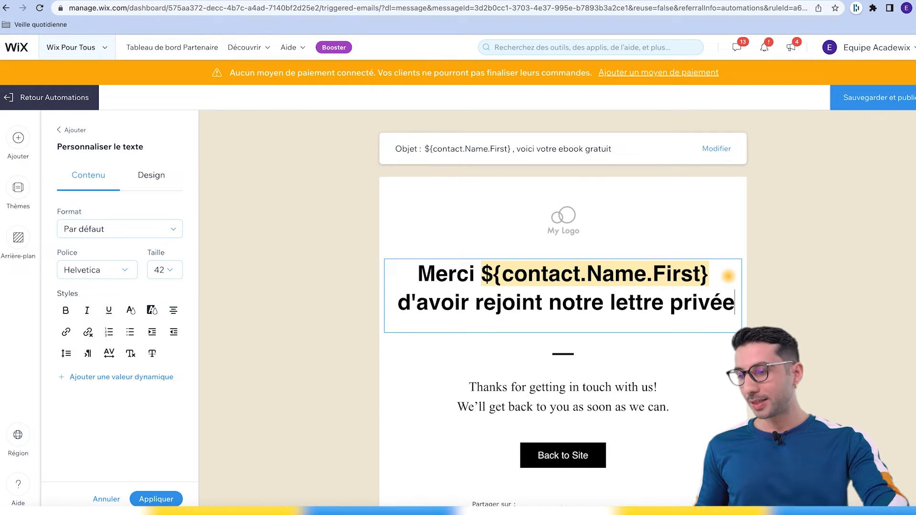
Relabel the email's button as "Télécharger l'ebook gratuit".
click(628, 397)
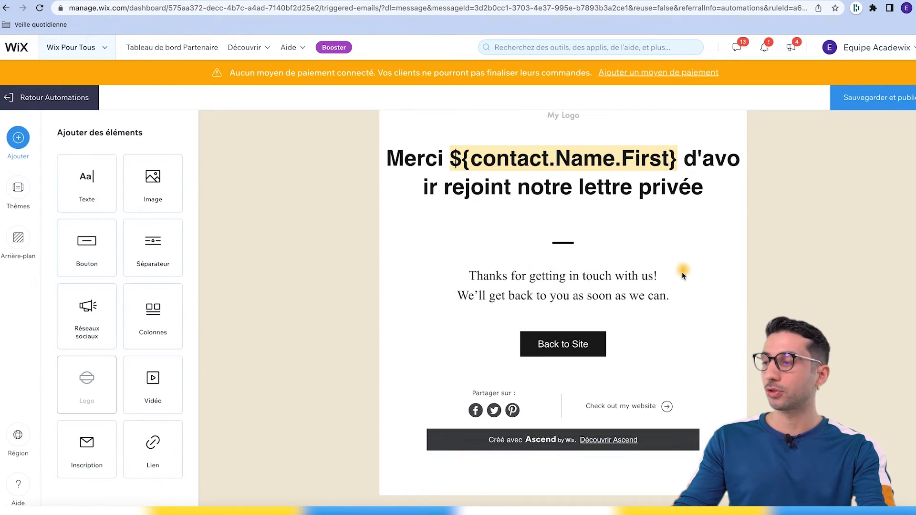
scroll(682, 275, up, 1)
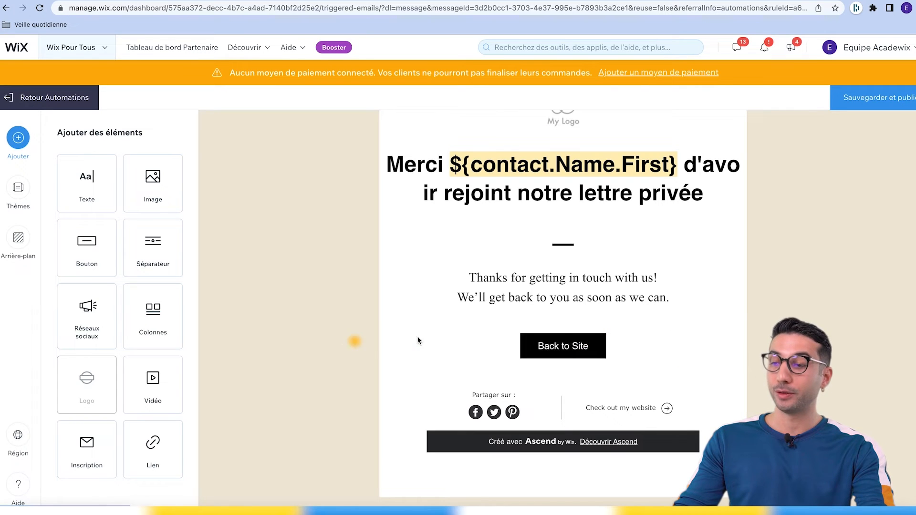
click(549, 347)
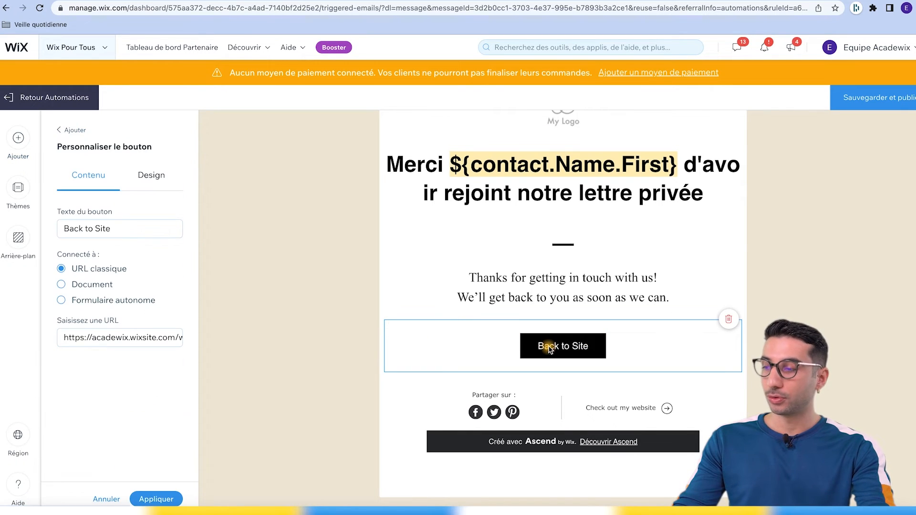
click(120, 229)
triple_click(120, 229)
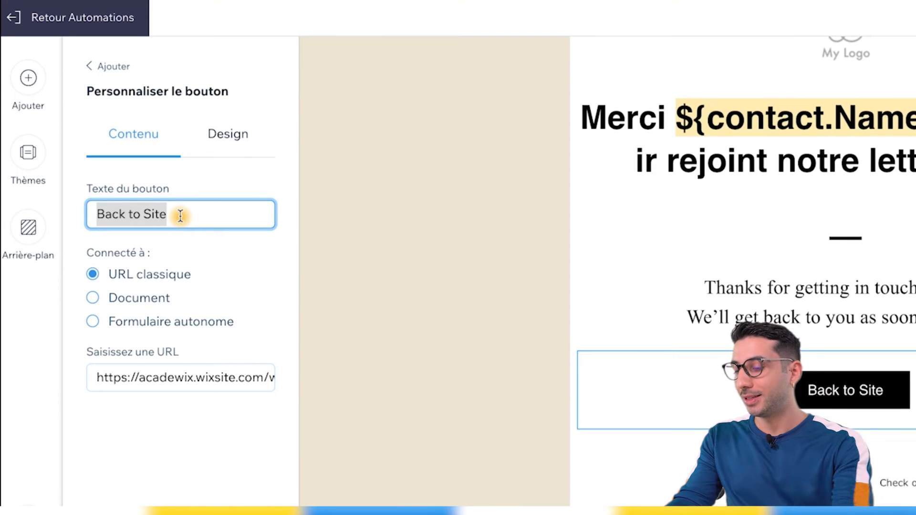
text(T)
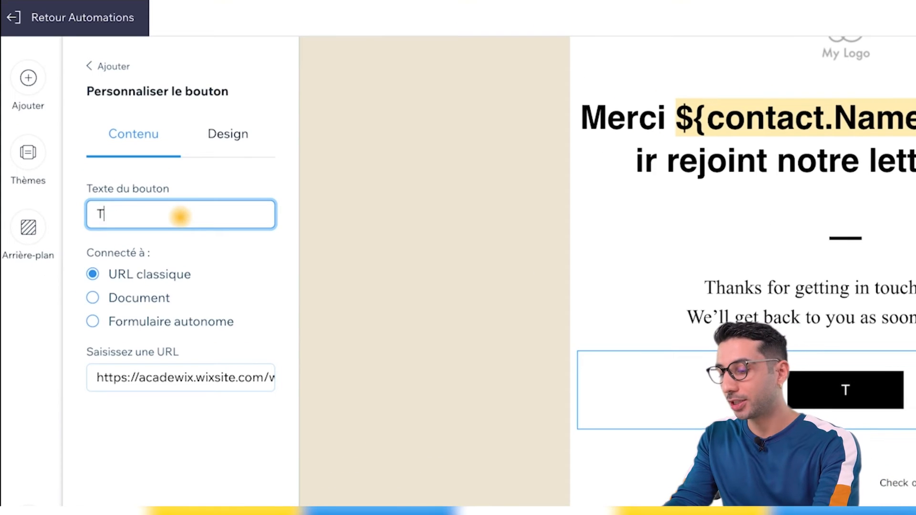
text(élécharger l'e)
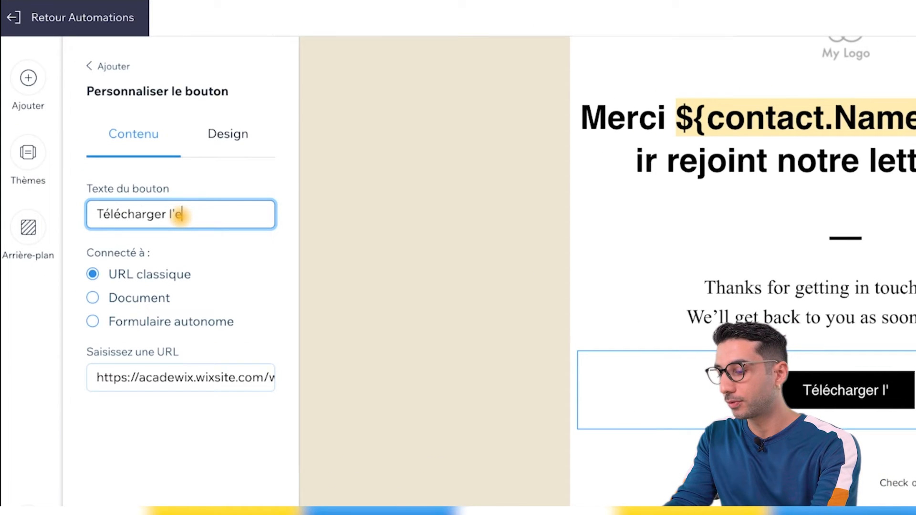
text(book gratuit)
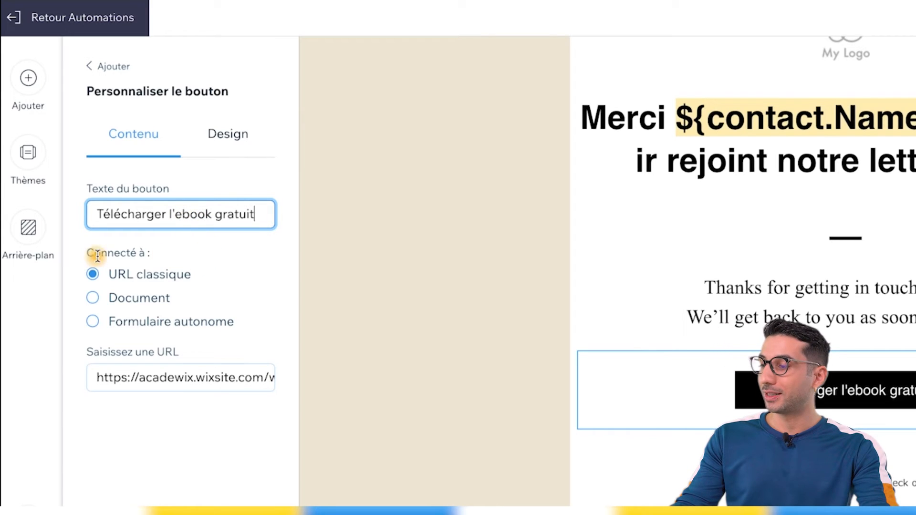
click(98, 299)
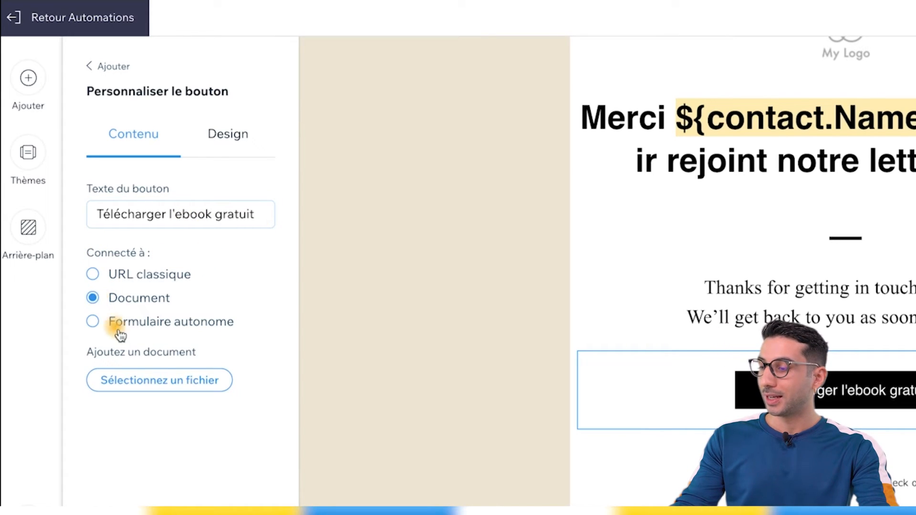
click(160, 382)
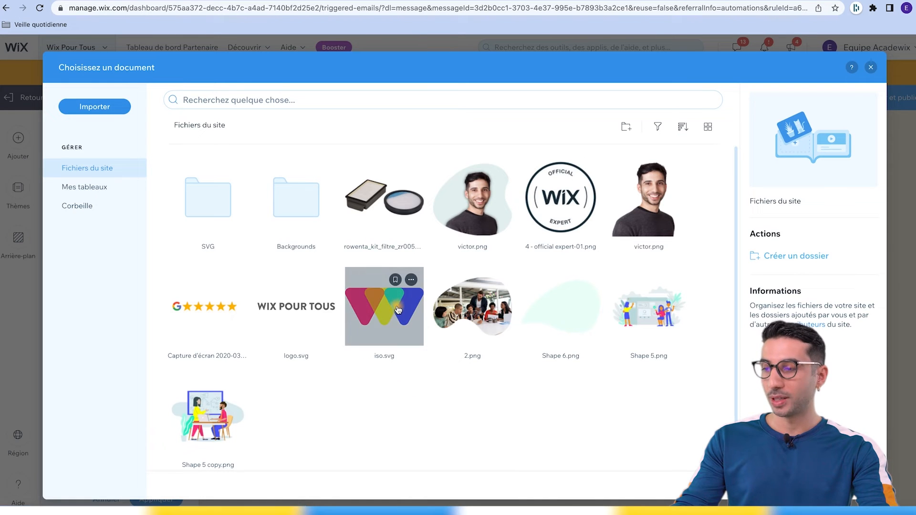
click(394, 316)
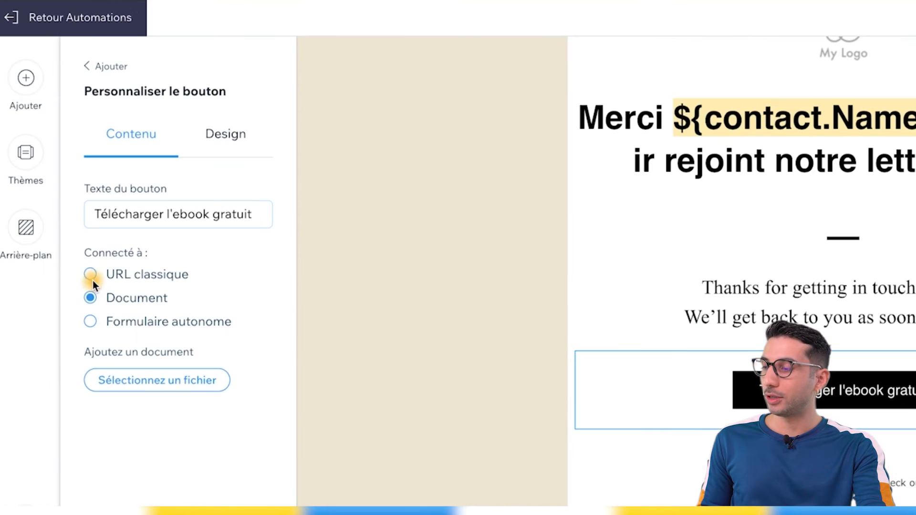
click(61, 269)
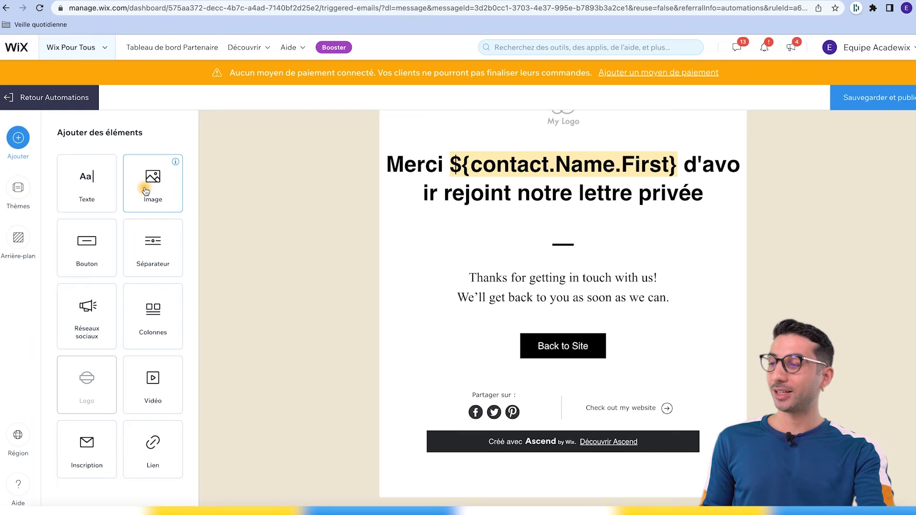
Insert the victor.png image from the site files into the email below the heading.
click(152, 193)
drag(152, 193, 533, 256)
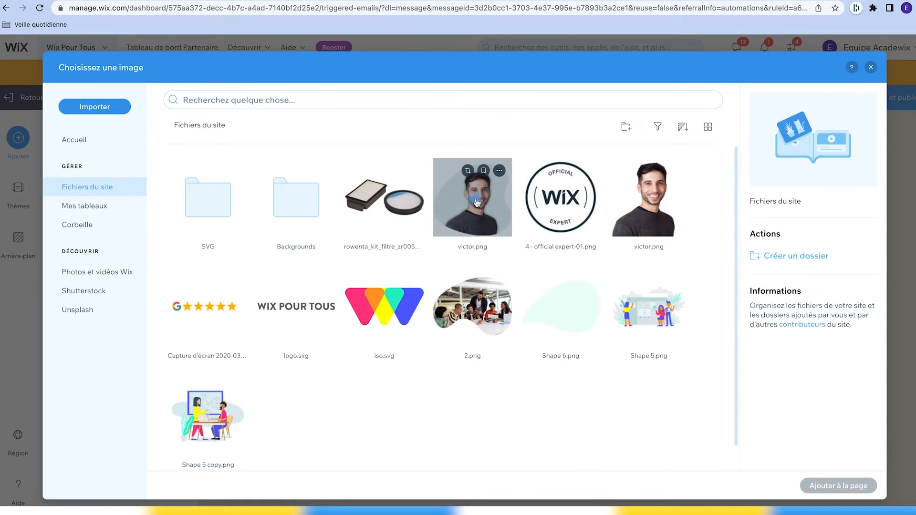
click(496, 219)
click(826, 484)
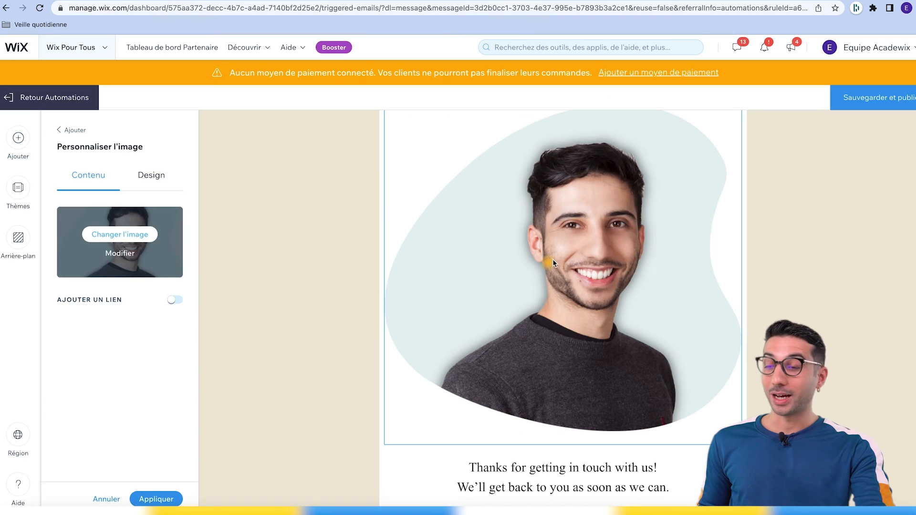
Save and publish the edited email template.
scroll(625, 320, up, 1)
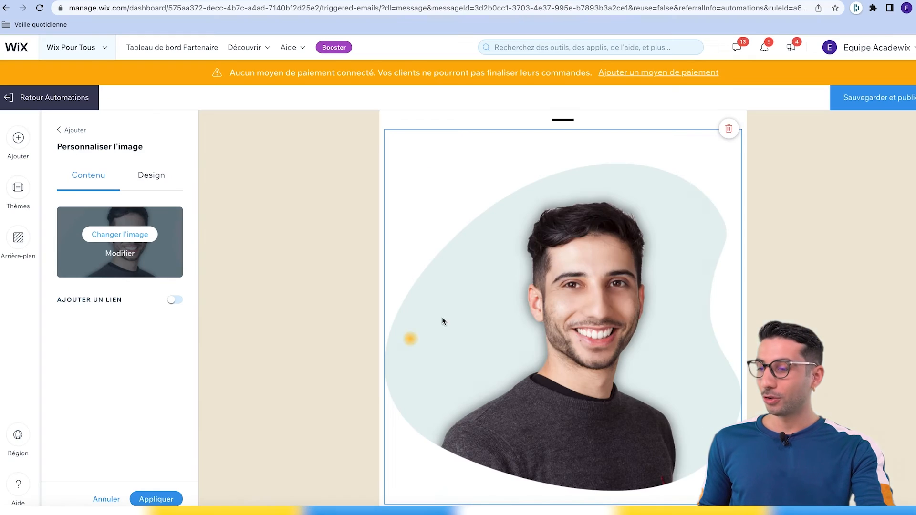
scroll(807, 388, down, 5)
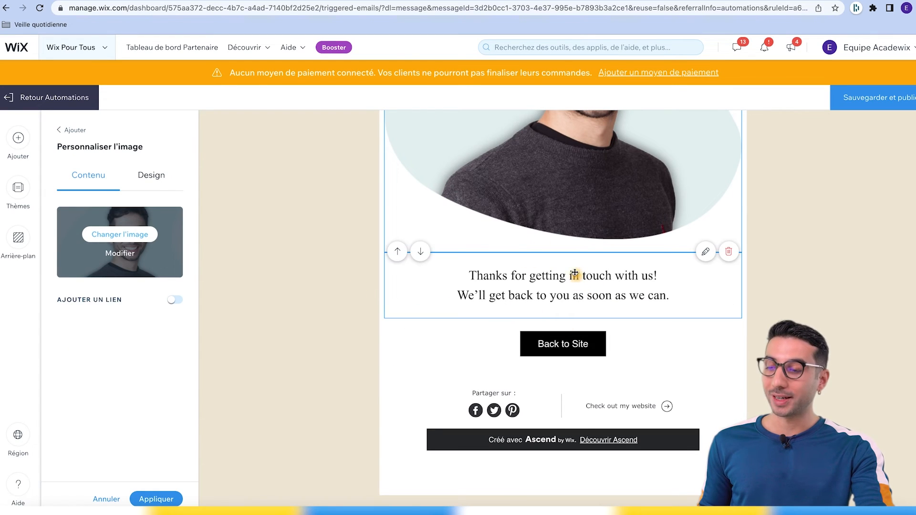
scroll(544, 341, up, 10)
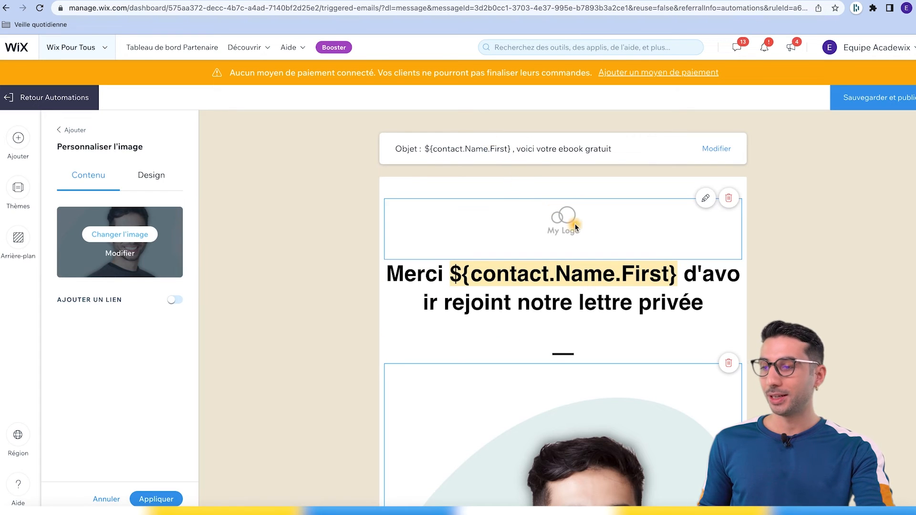
click(563, 227)
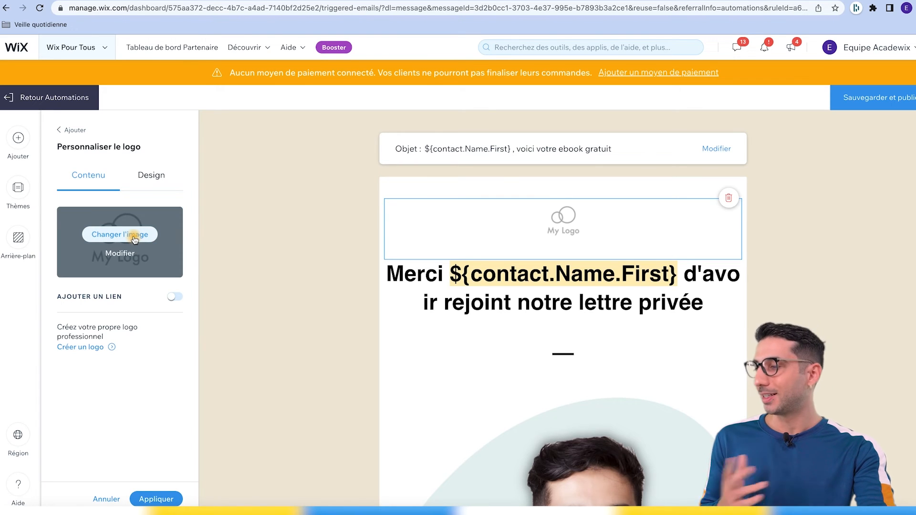
scroll(635, 352, down, 10)
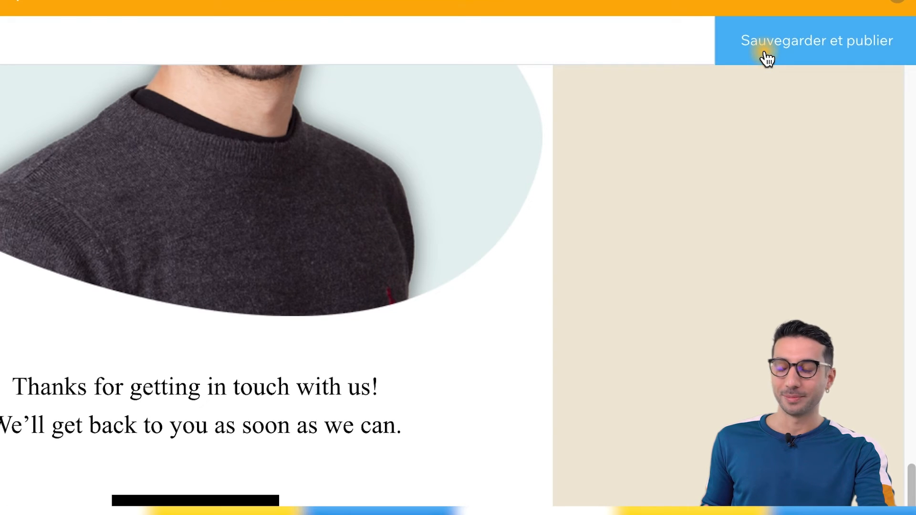
click(767, 58)
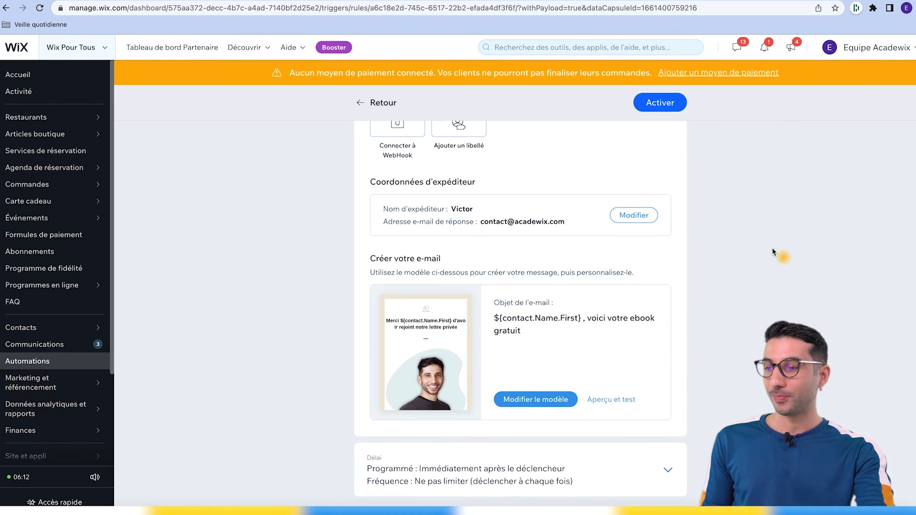
Try a custom delay of 4 days before sending the email, then switch the delay back to Immédiatement.
scroll(772, 249, up, 5)
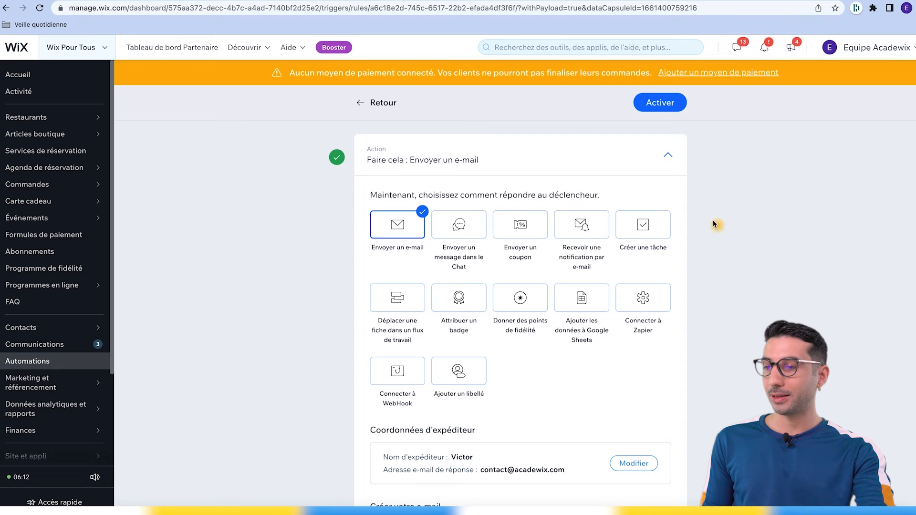
click(667, 155)
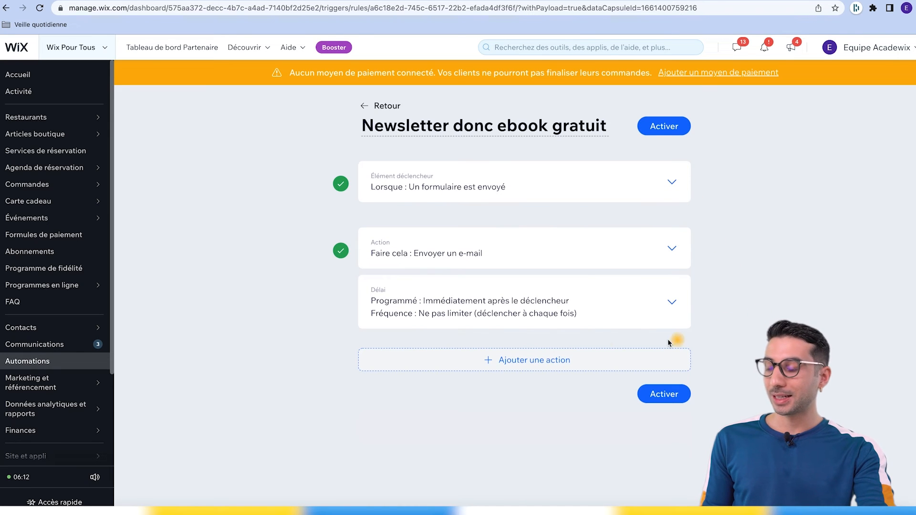
click(454, 317)
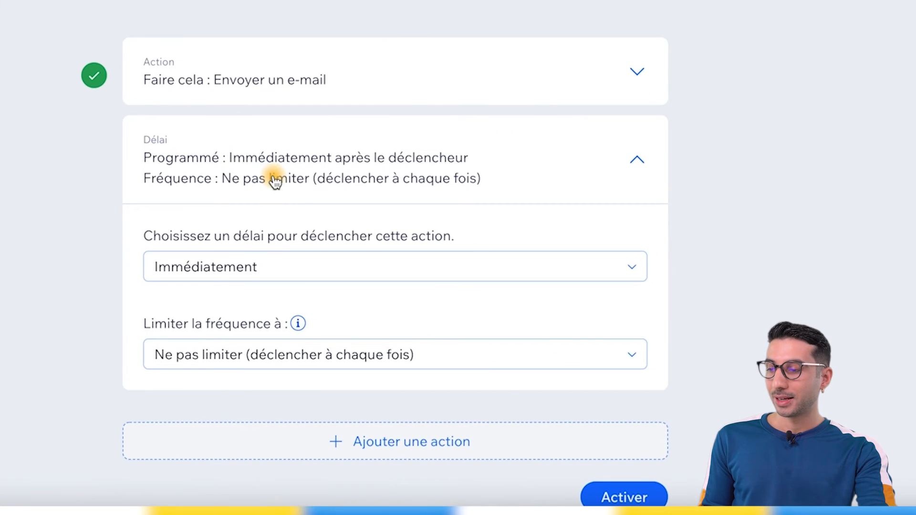
click(277, 274)
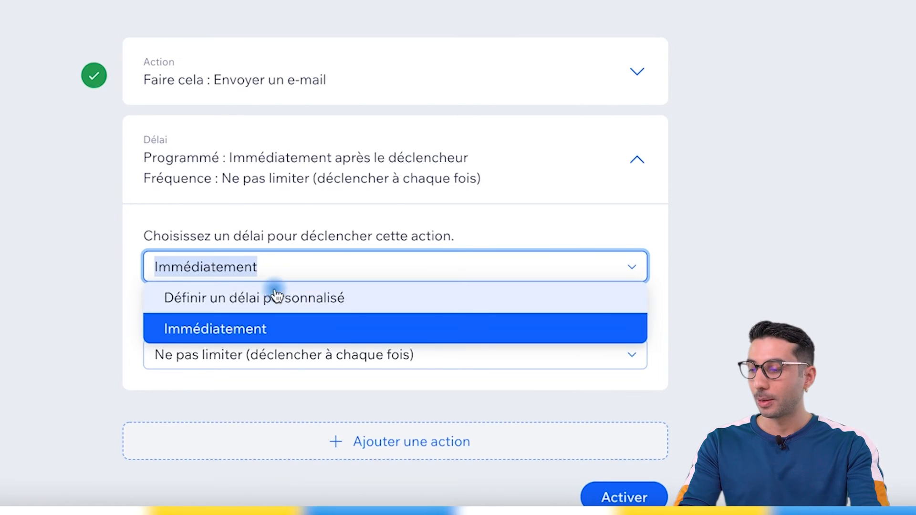
click(245, 297)
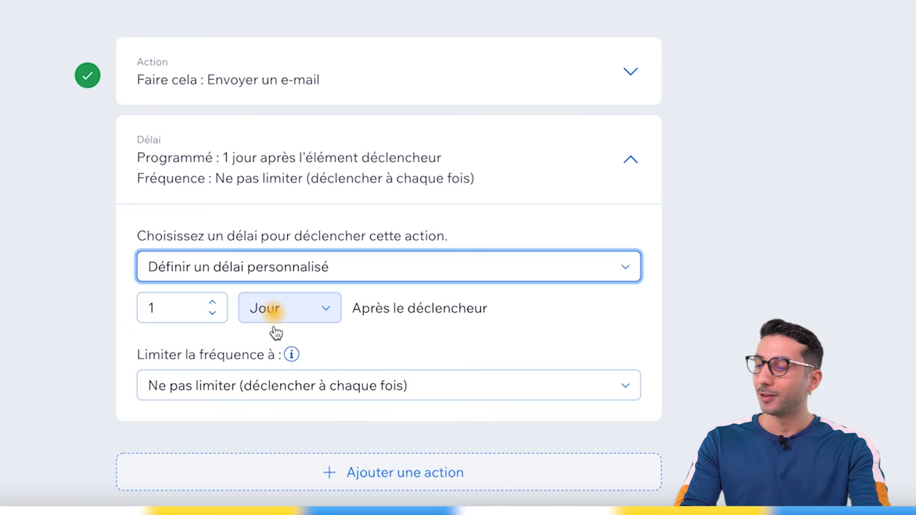
click(212, 302)
click(212, 302)
click(212, 302)
click(253, 266)
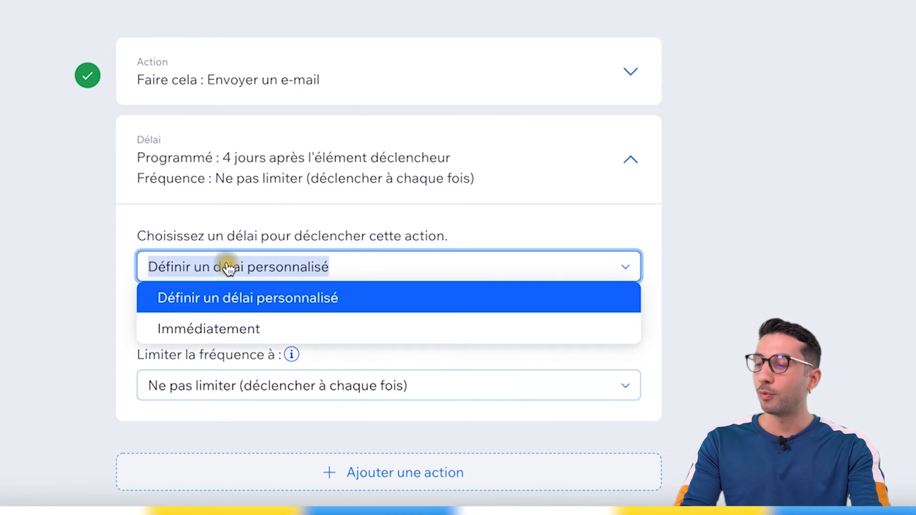
click(225, 327)
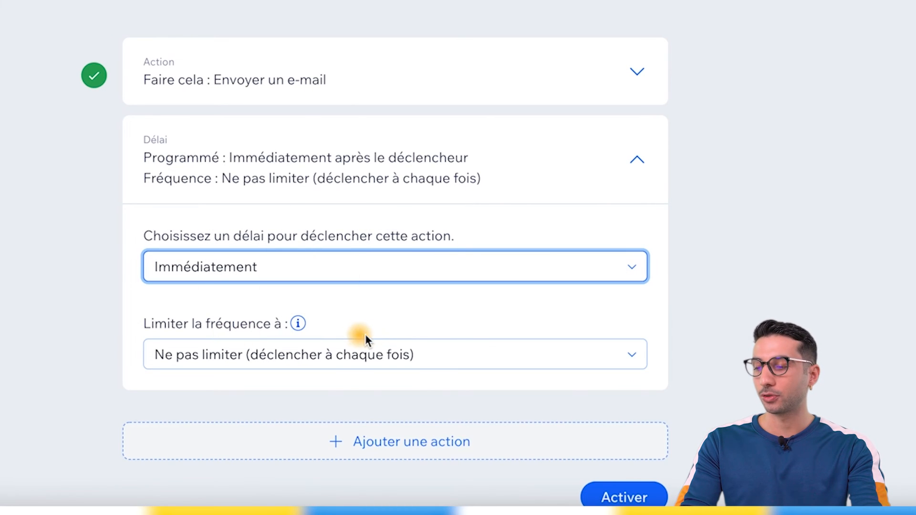
Check the frequency limit options for the email action and activate the automation.
click(225, 359)
click(234, 365)
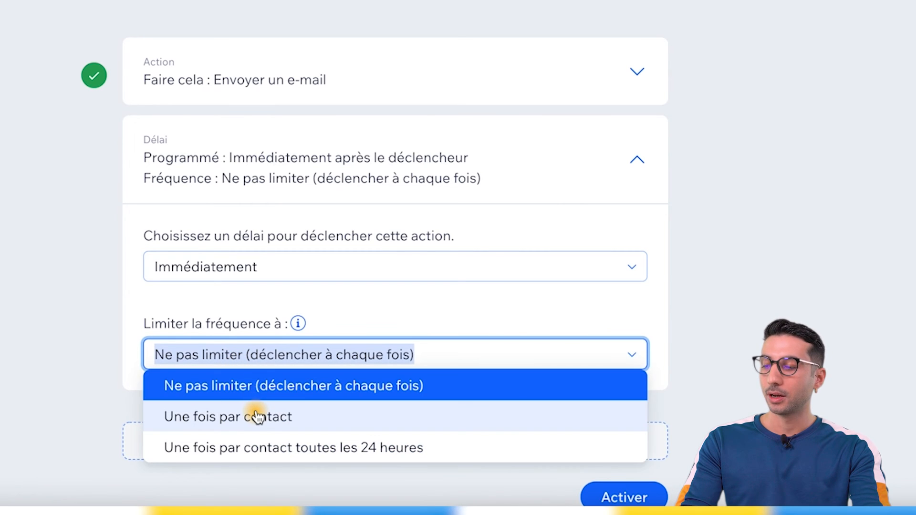
click(64, 278)
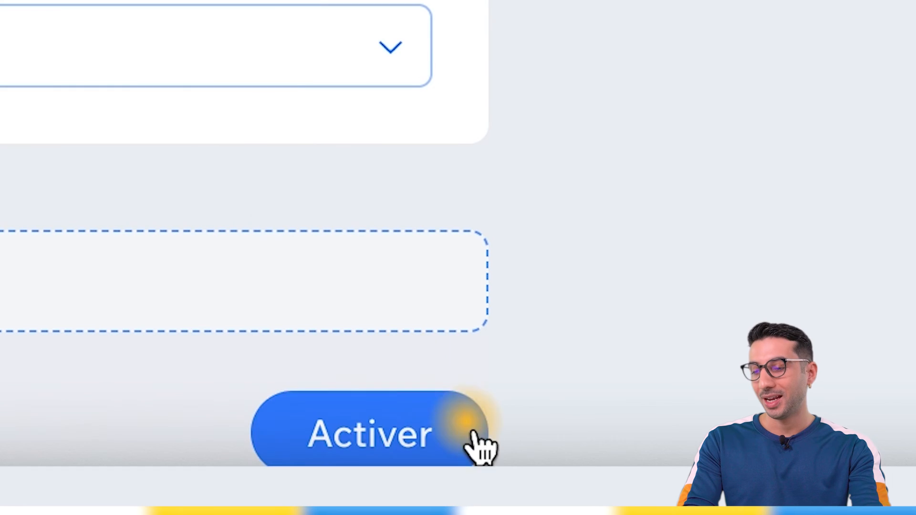
click(416, 425)
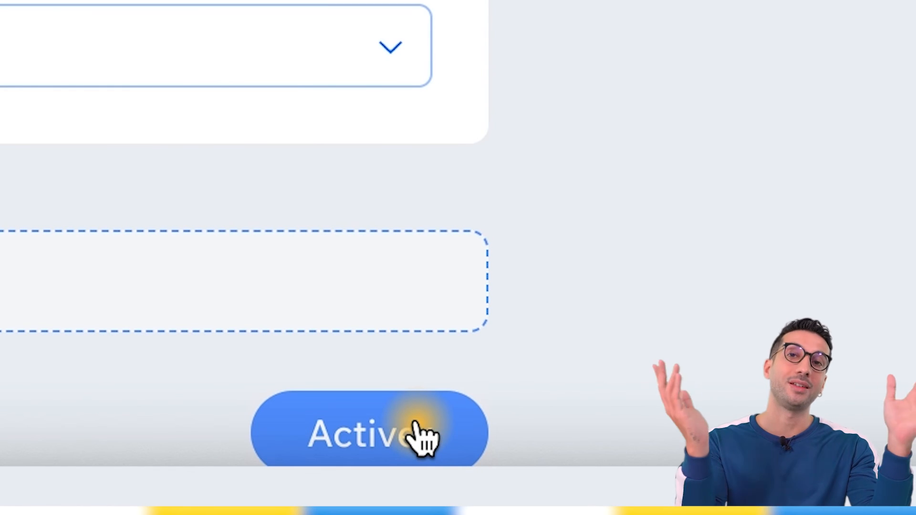